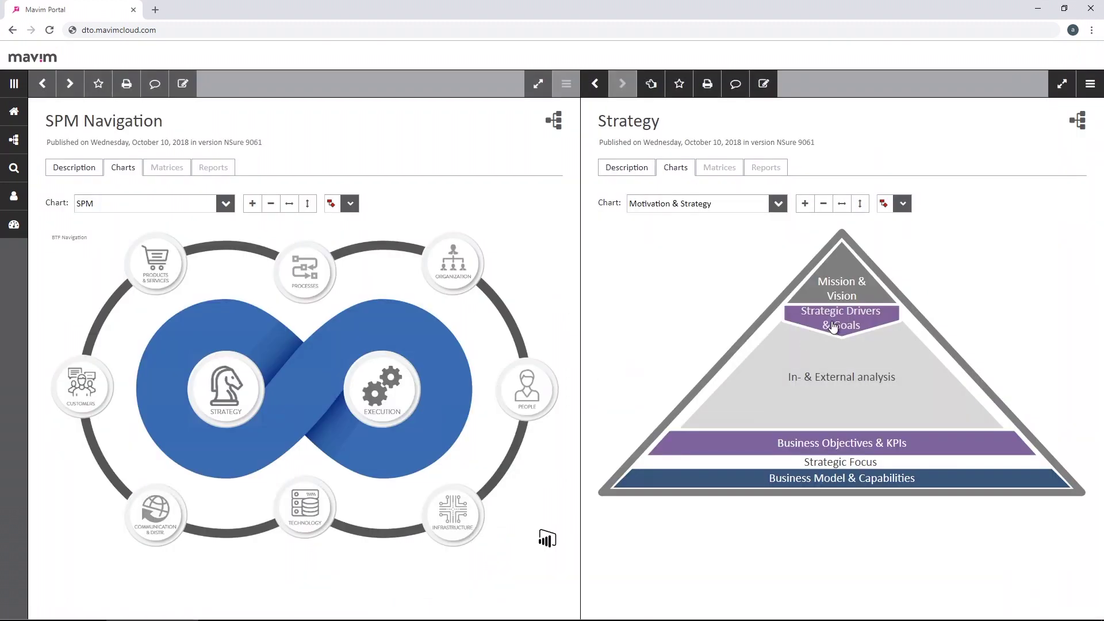
- Drill from Strategic Drivers & Goals into Goals and read the Customer centricity goal description
click(834, 322)
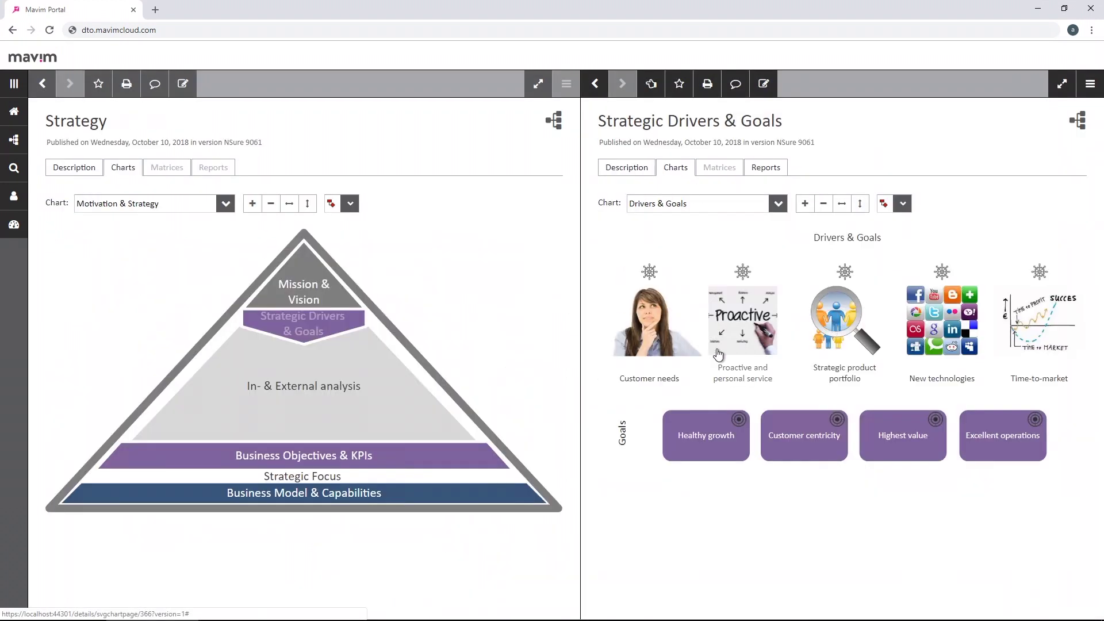
click(624, 435)
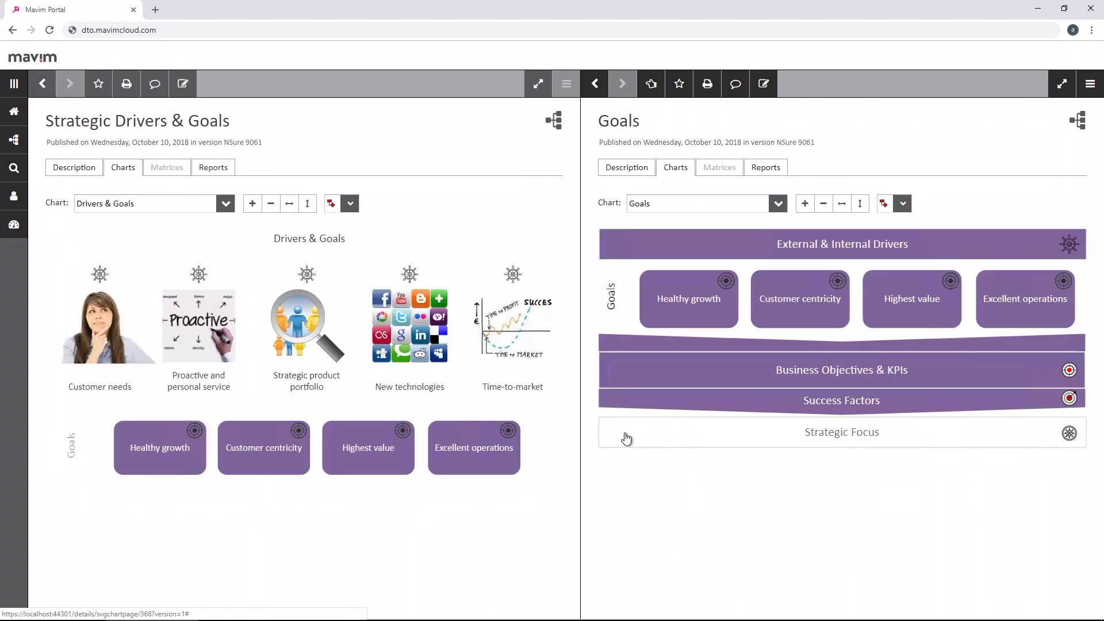
click(782, 317)
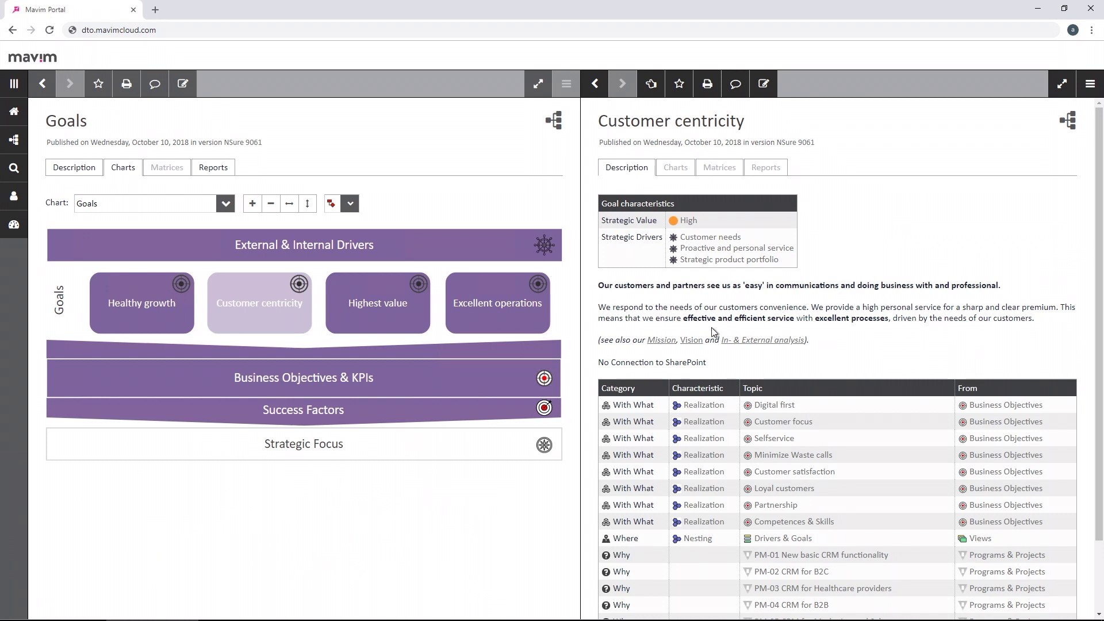
- Open Business Objectives & KPIs and Customer focus, check KPI-06 NPS baselines, then go back
click(402, 380)
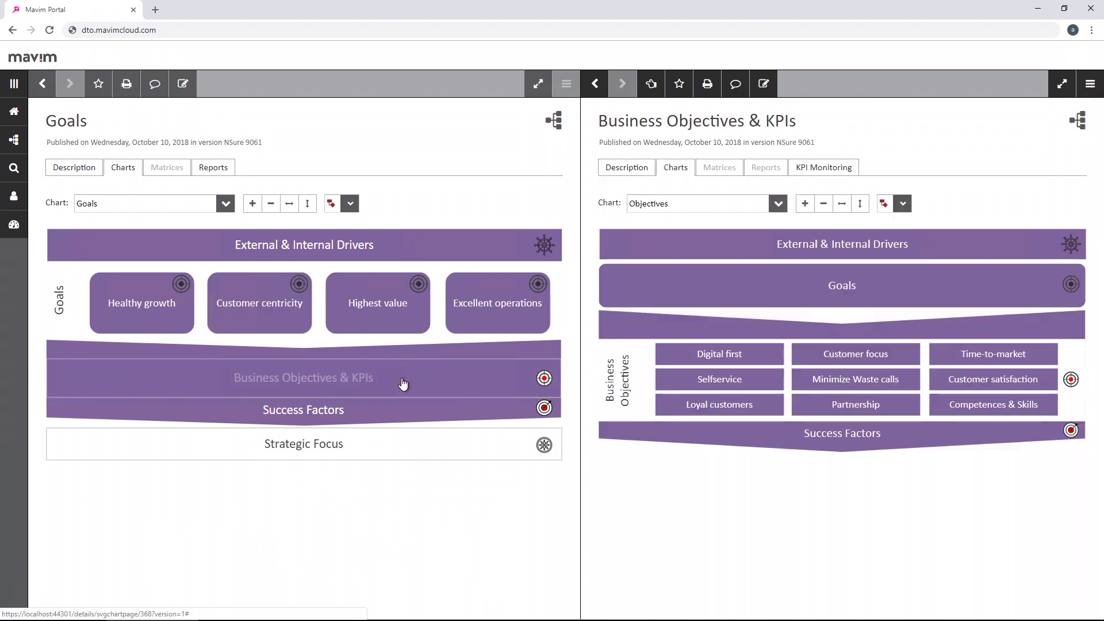
click(813, 358)
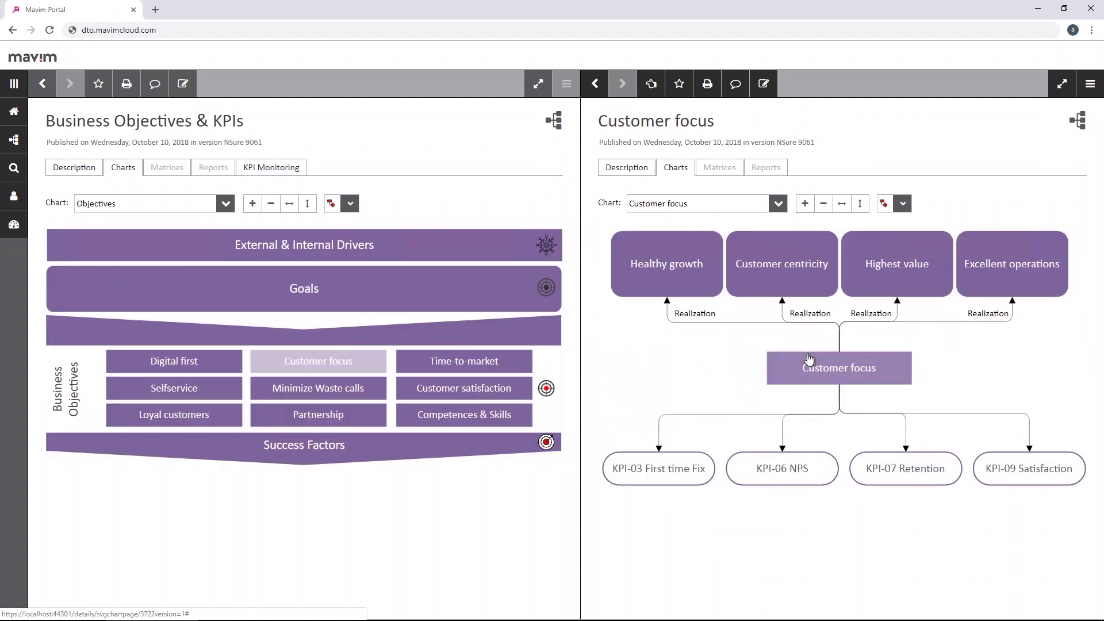
click(748, 463)
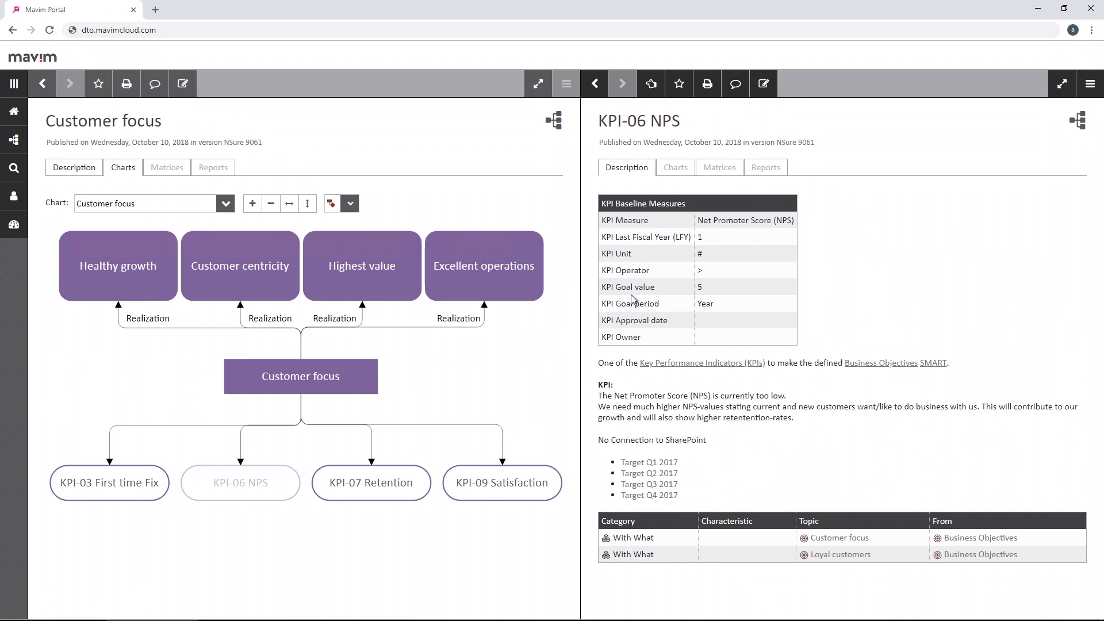
click(50, 87)
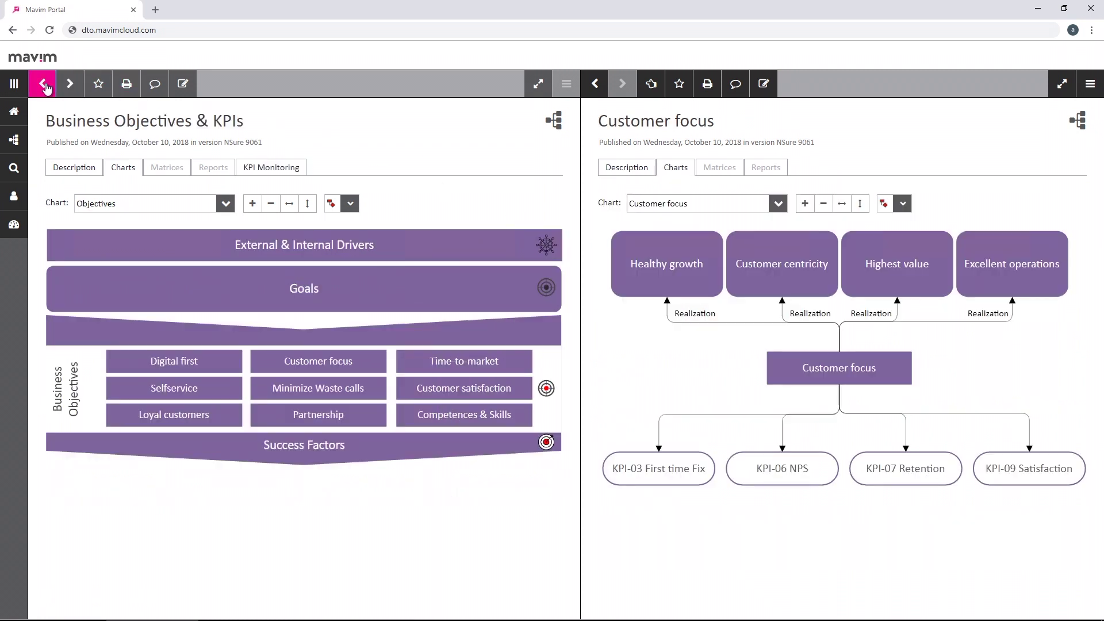
- Show the KPI Monitoring report filtered to KPI-03 First time Fix
click(269, 172)
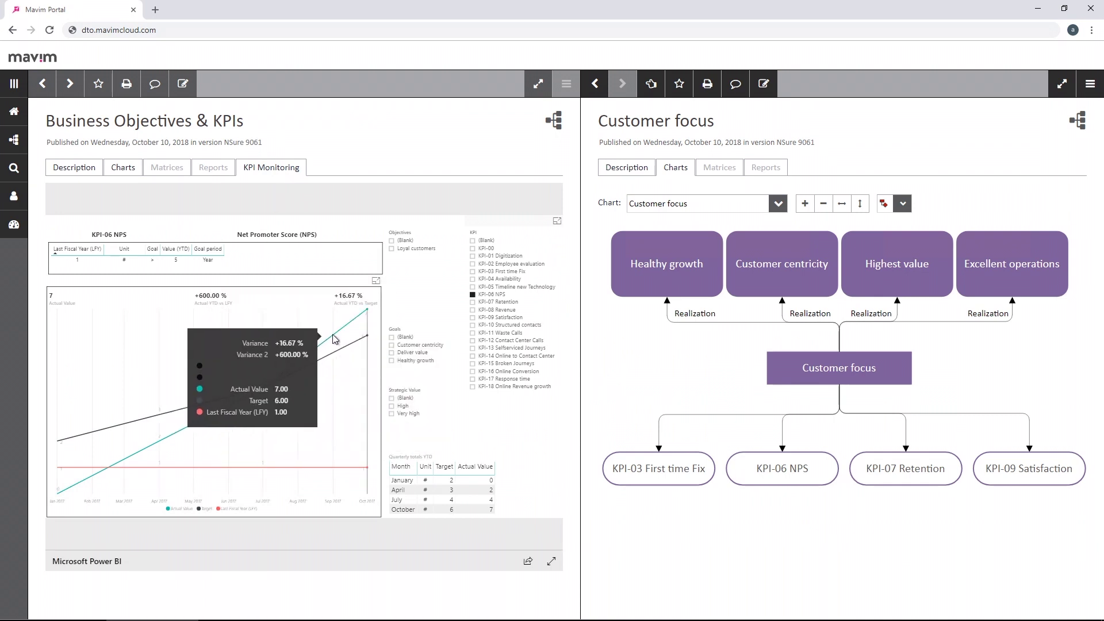
click(472, 273)
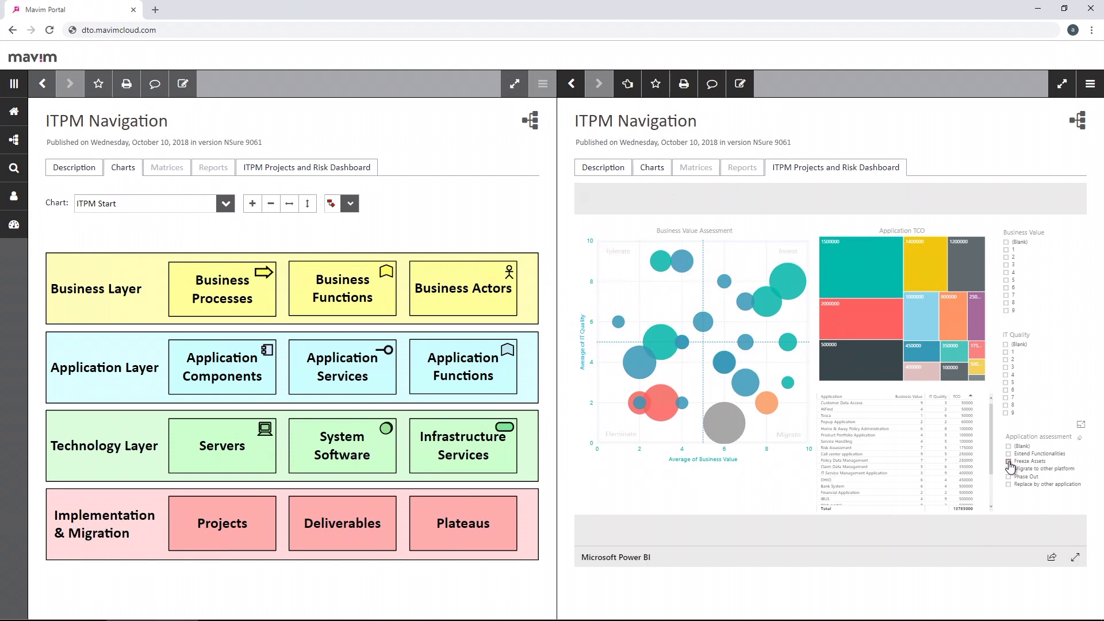
- Filter the Application assessment to Freeze Assets, then Phase Out, and return to SPM Navigation
click(1009, 462)
click(1009, 477)
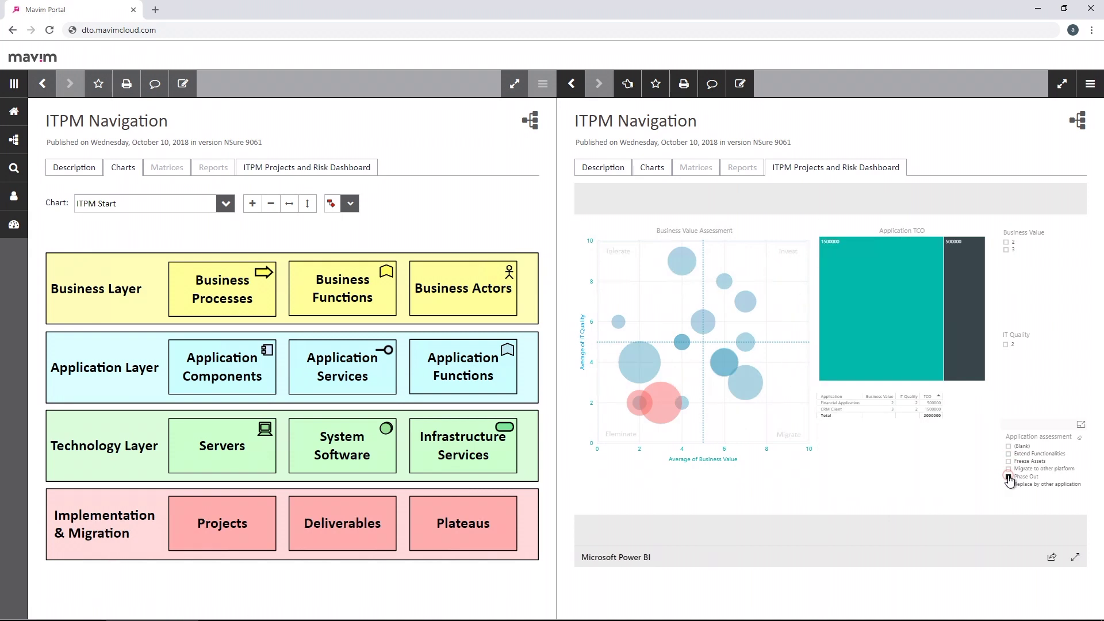
mouse_move(667, 411)
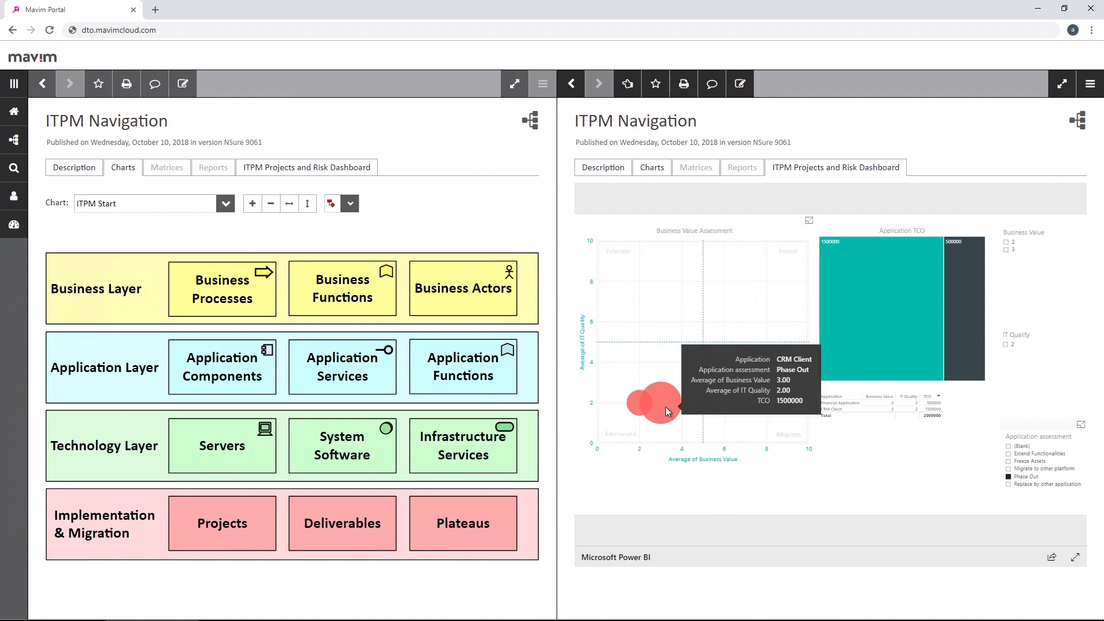
click(46, 85)
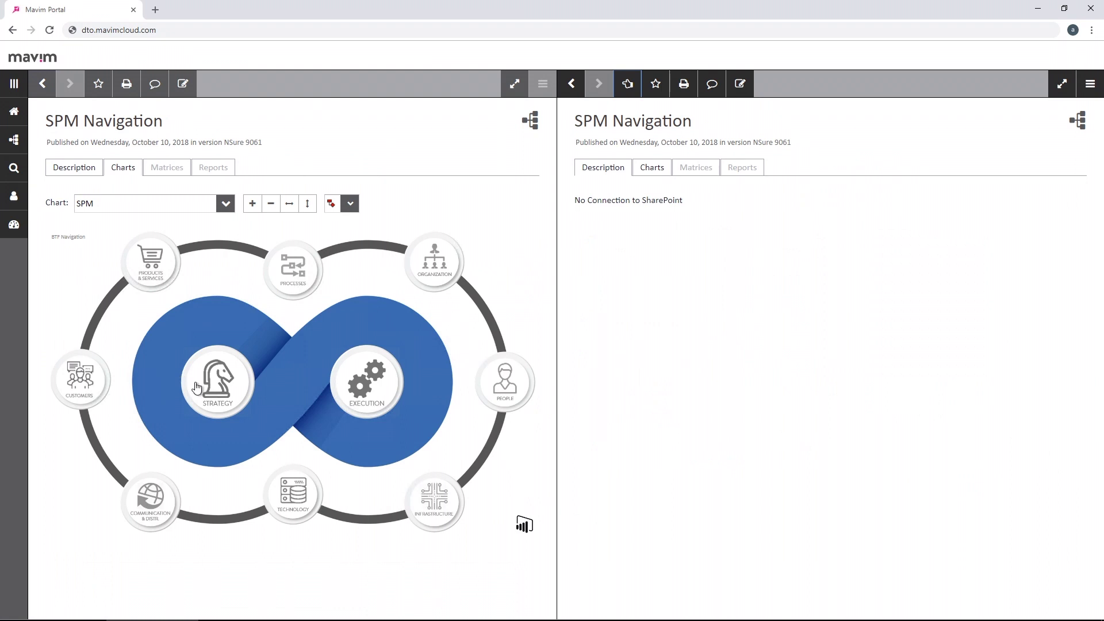
- Browse Strategy, In- & External analysis, Business Model and the Business Capabilities chart at full width
click(209, 393)
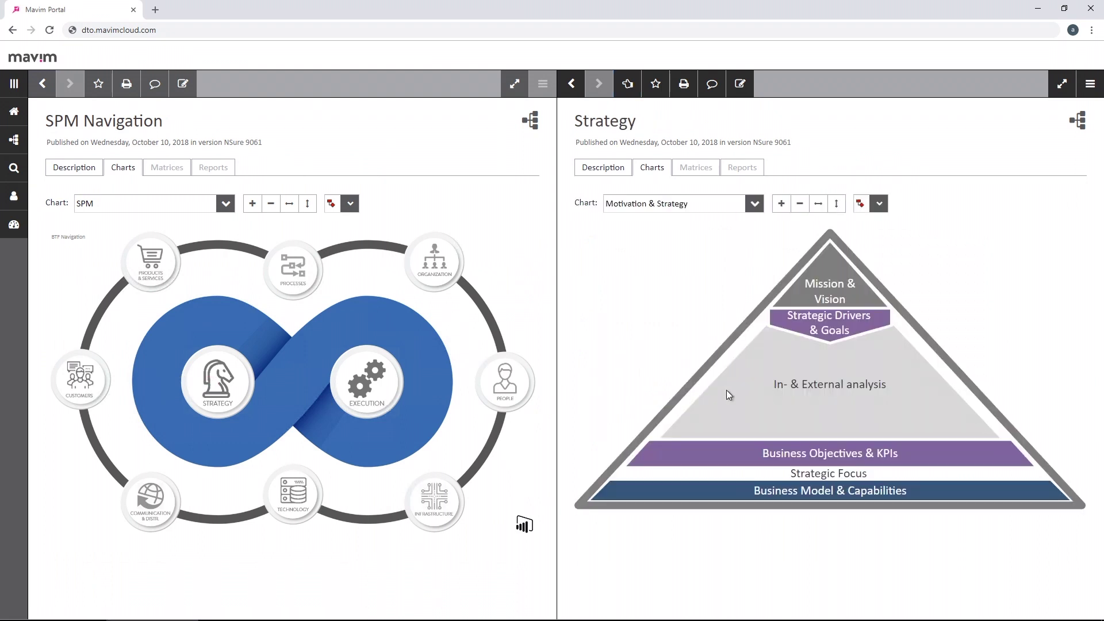
click(749, 394)
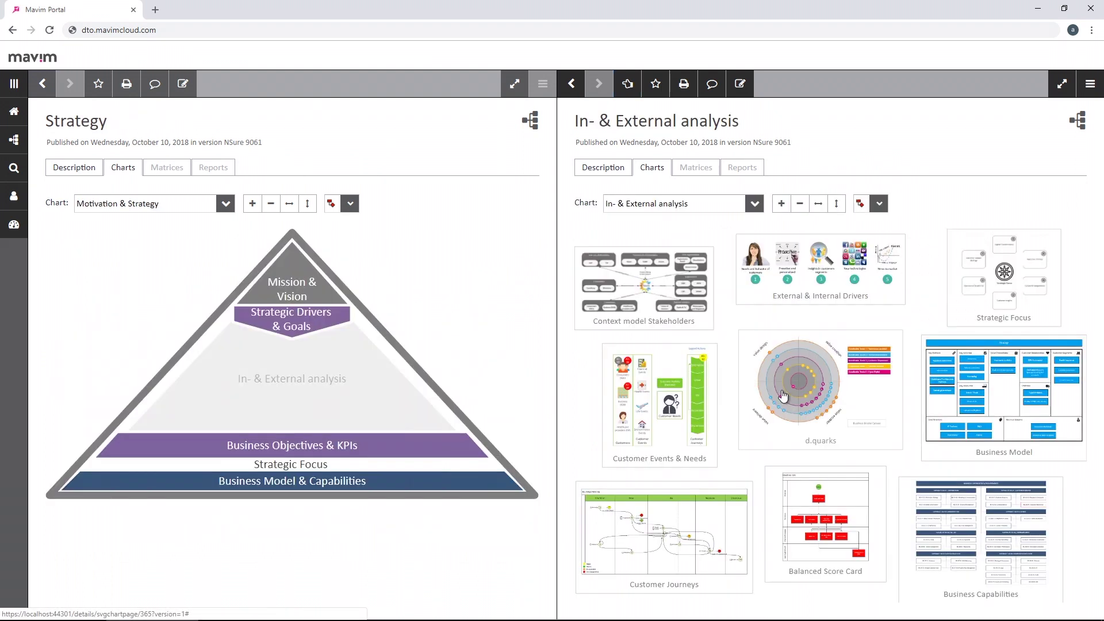
click(966, 384)
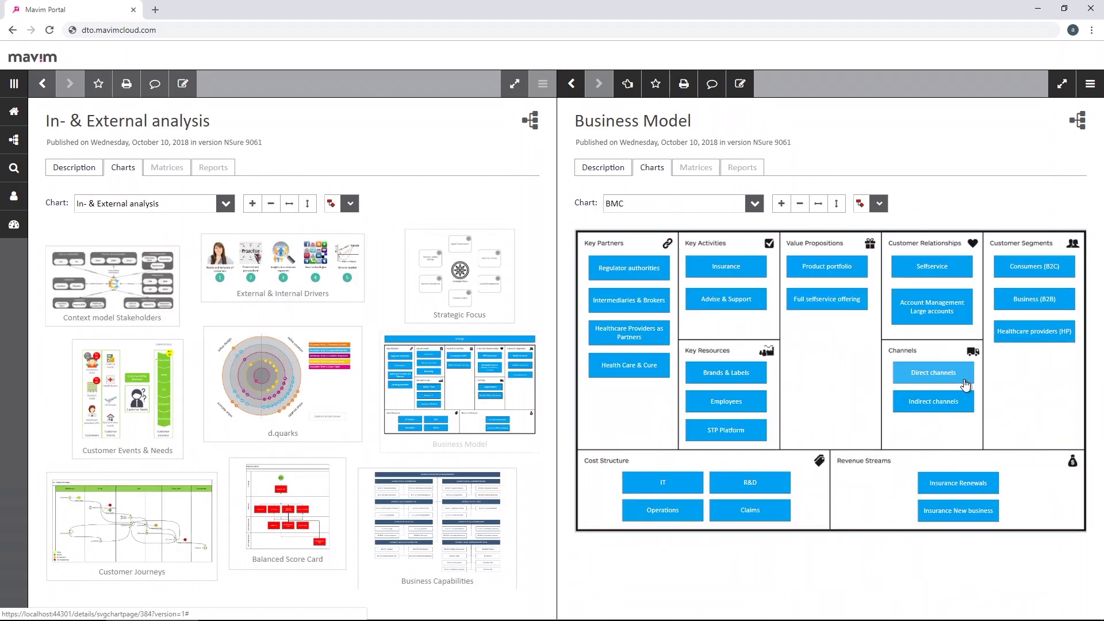
click(484, 490)
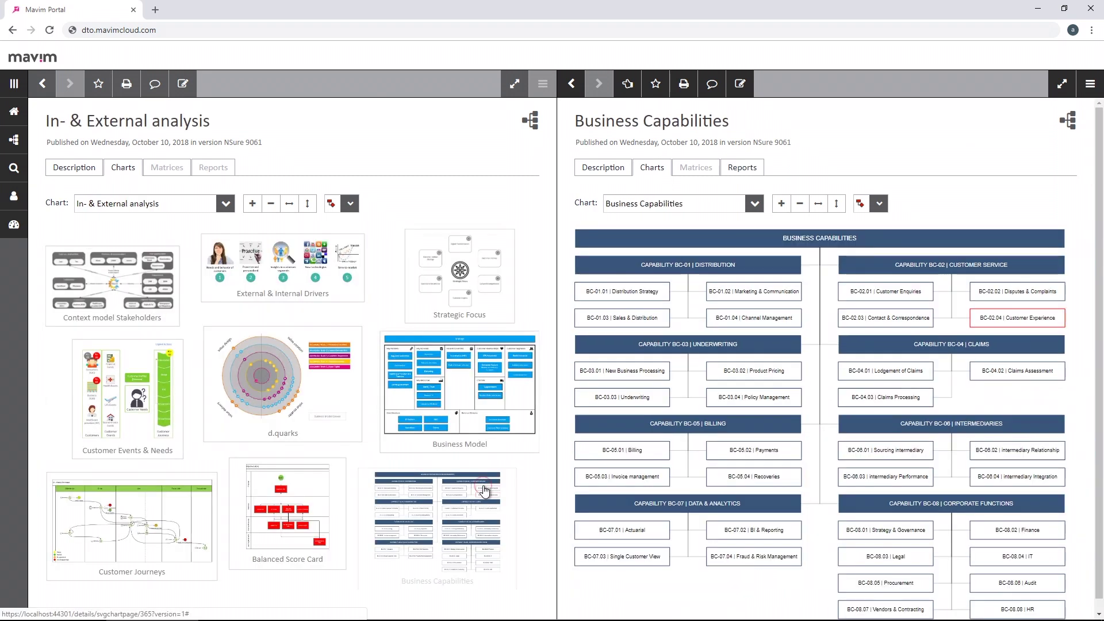
click(1058, 87)
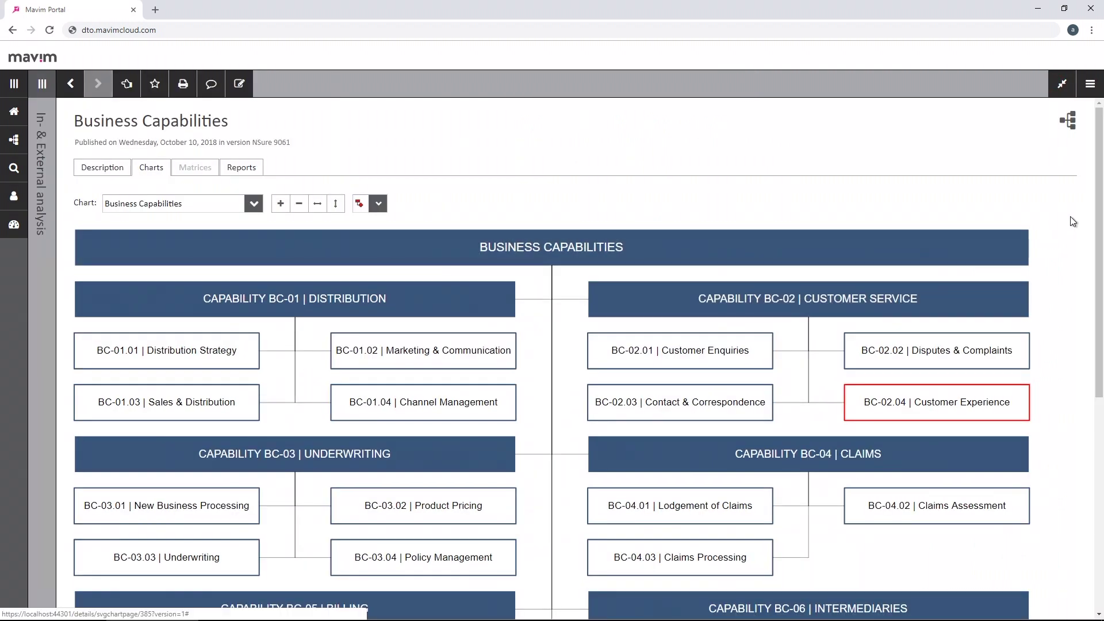
click(41, 83)
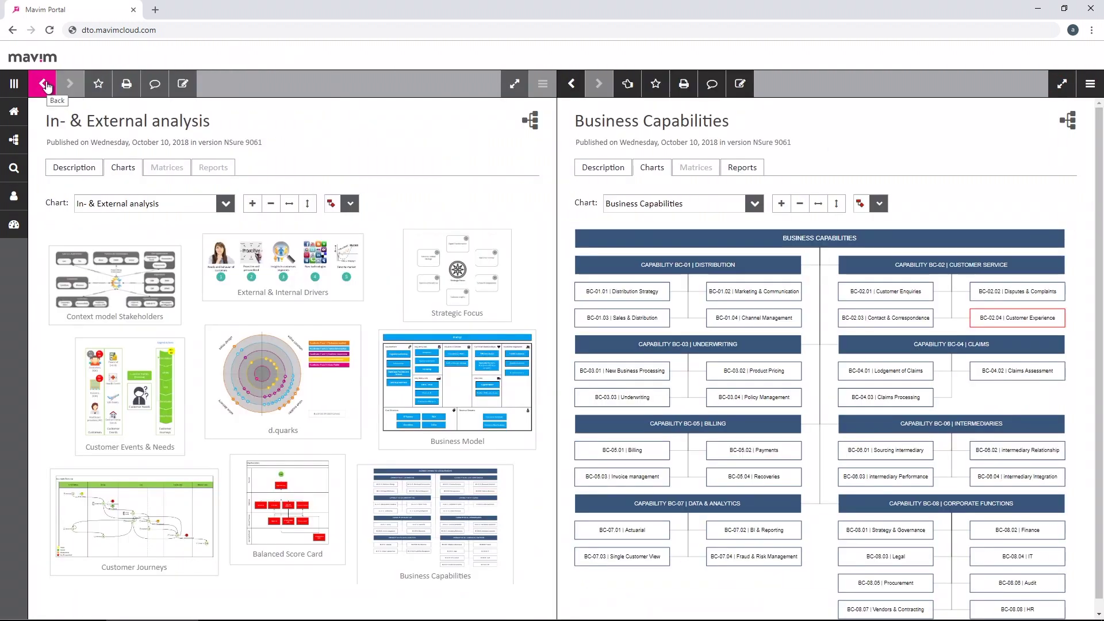
- View the d.quarks analysis, Customer Journeys Map, Strategic Value, and the Customer Events & Needs chart
click(233, 384)
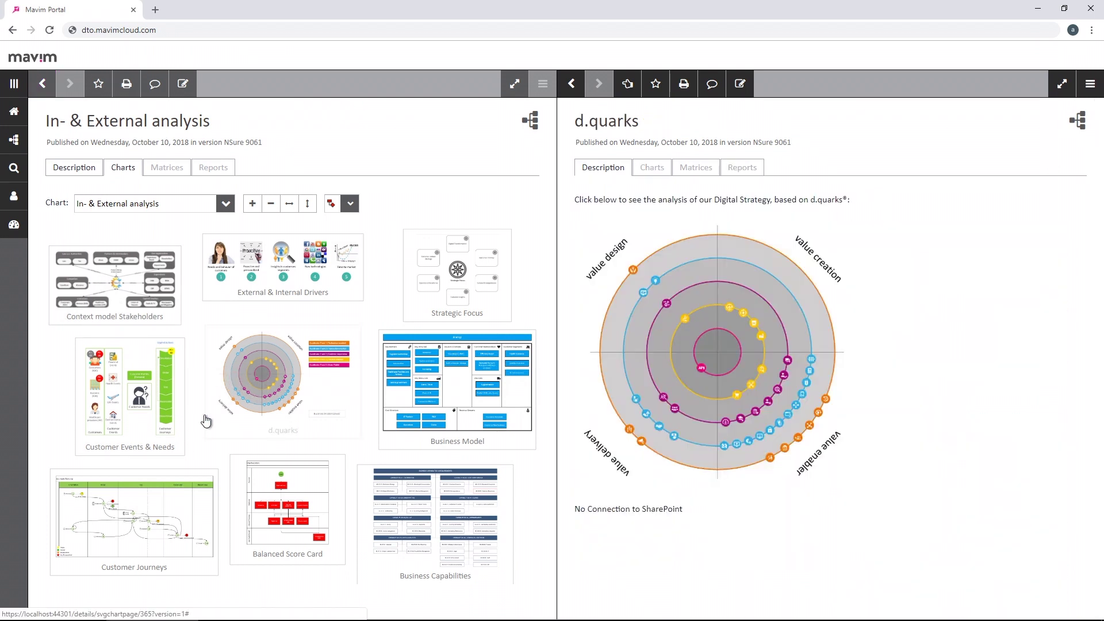
click(174, 494)
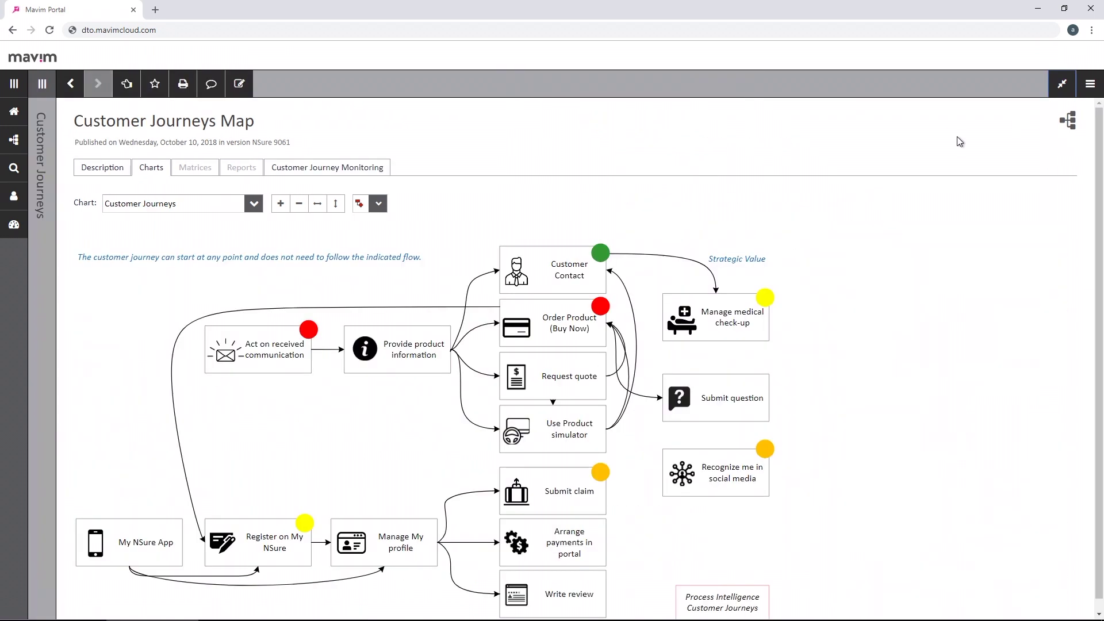
click(728, 260)
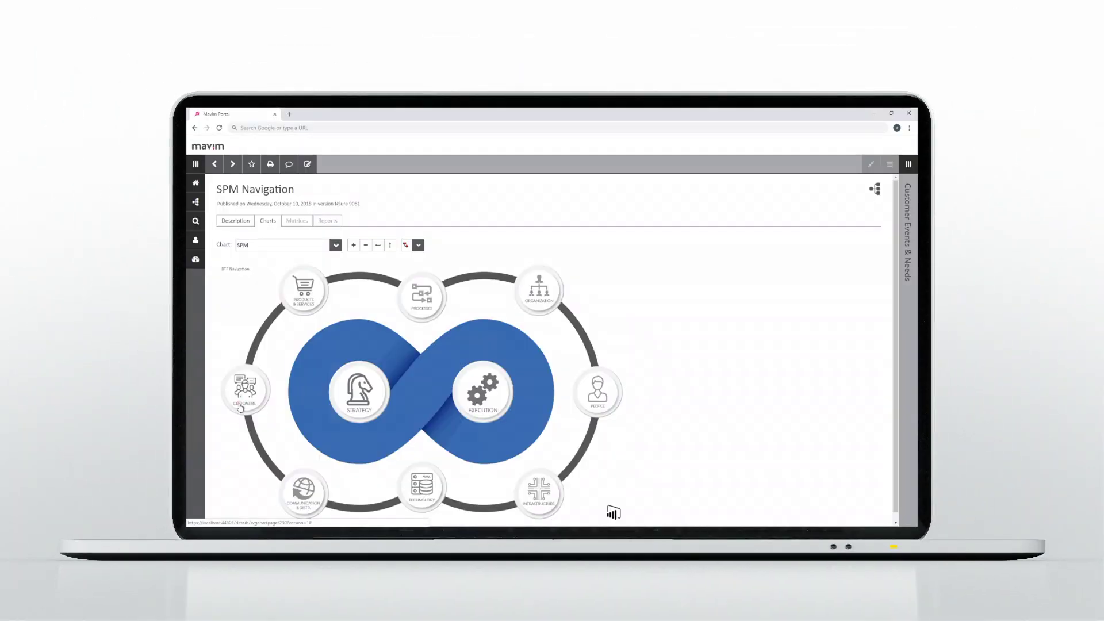
click(240, 406)
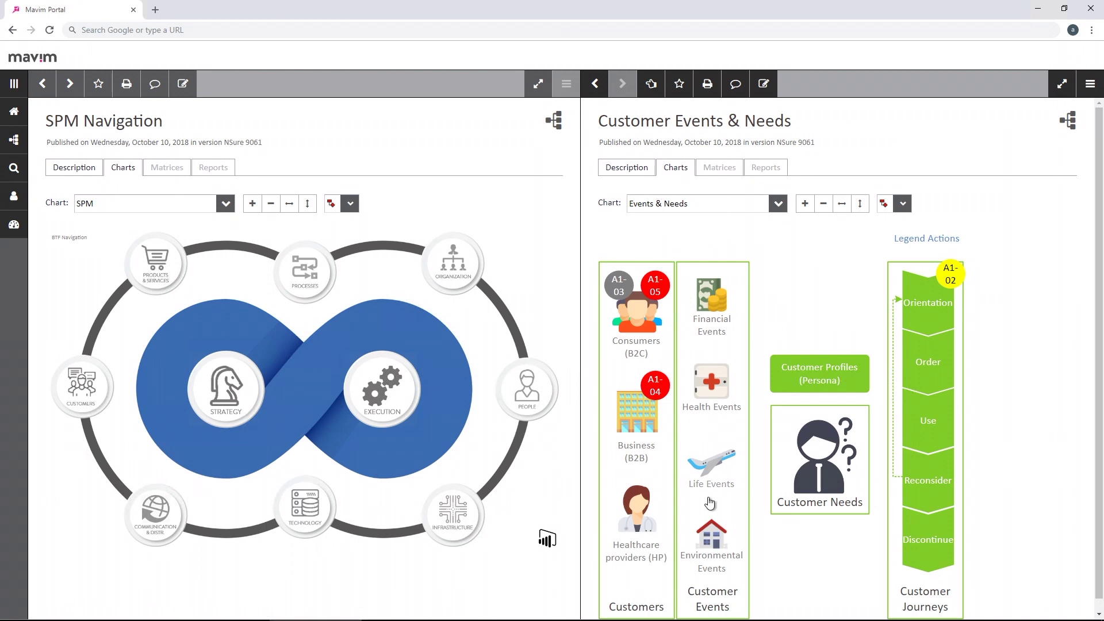
- Show the Customer Journeys Map monitoring report and drill into Order Product (Buy Now)
click(899, 576)
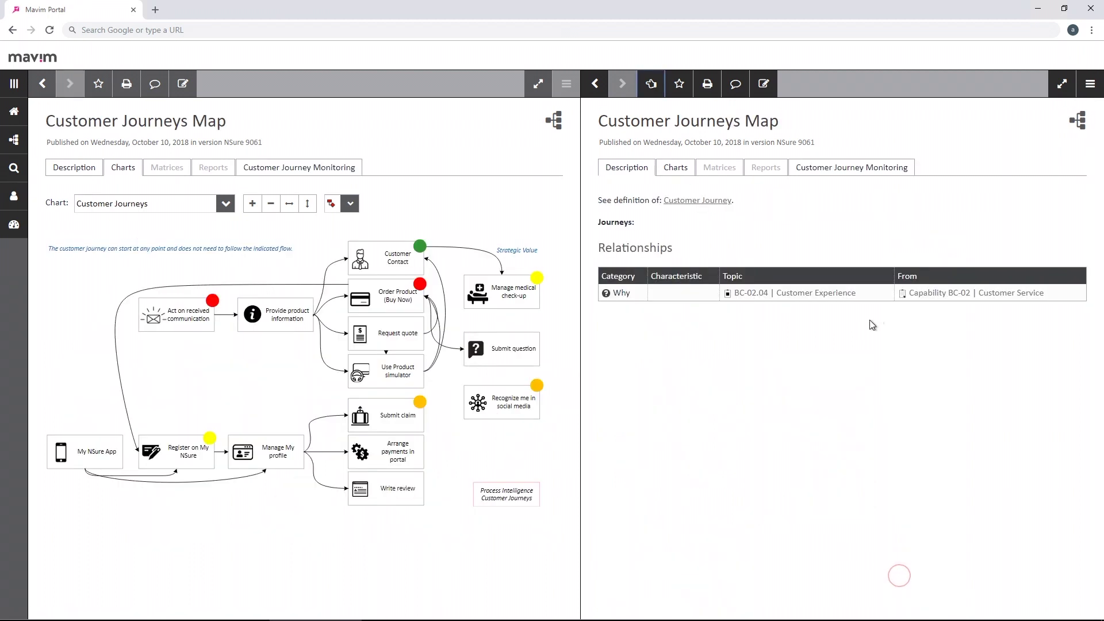
click(871, 177)
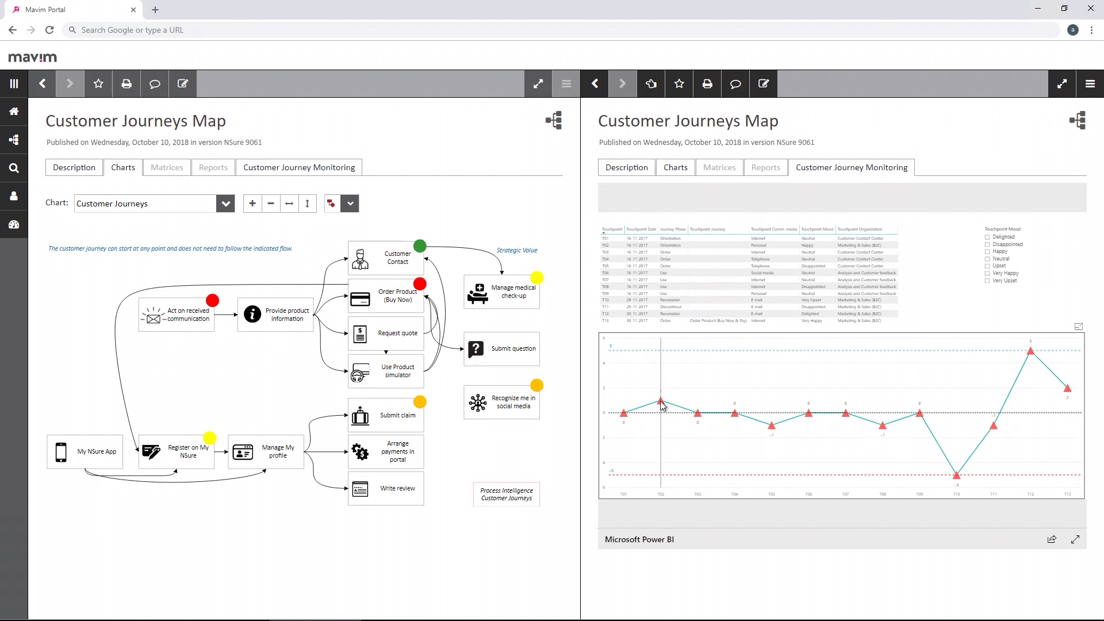
mouse_move(958, 477)
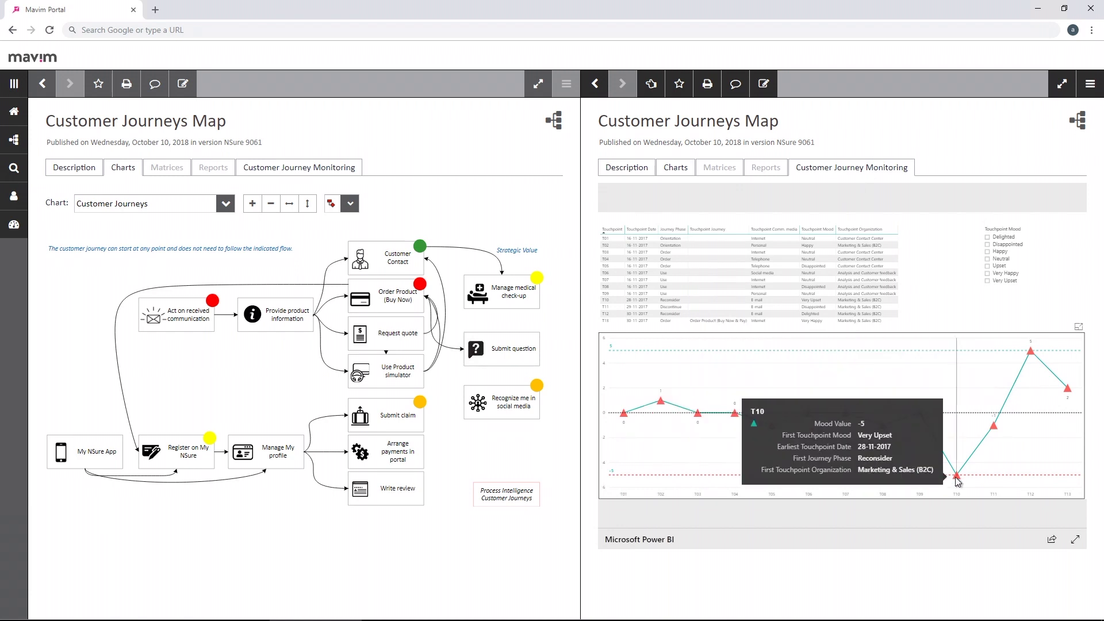
click(394, 299)
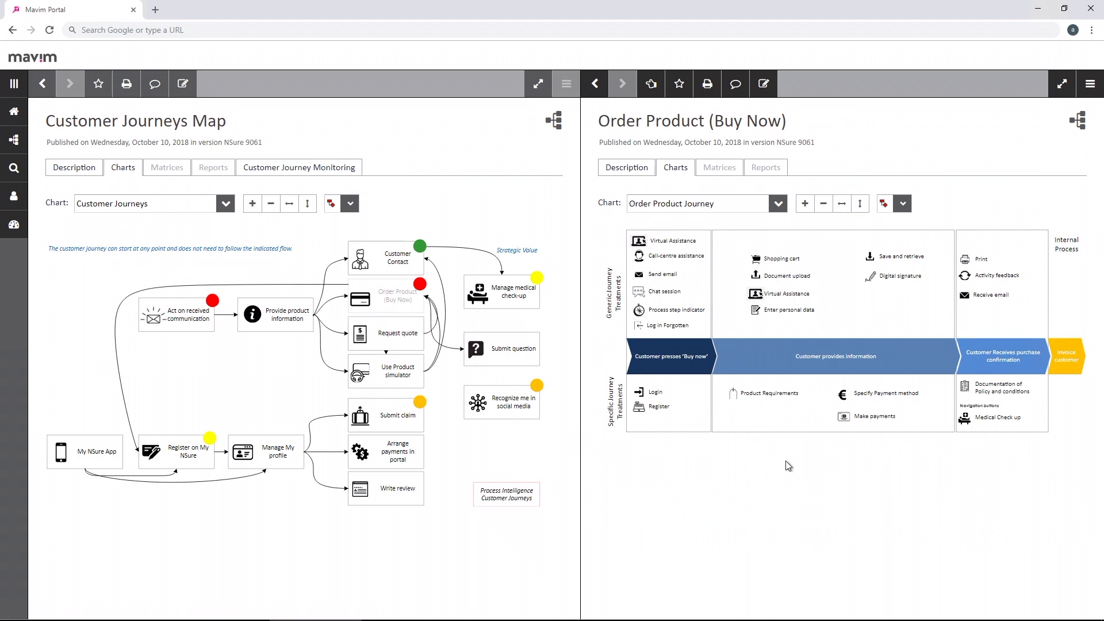
- Open the Invoice customer process chart, its description, and its Process Intelligence dashboard
click(1067, 357)
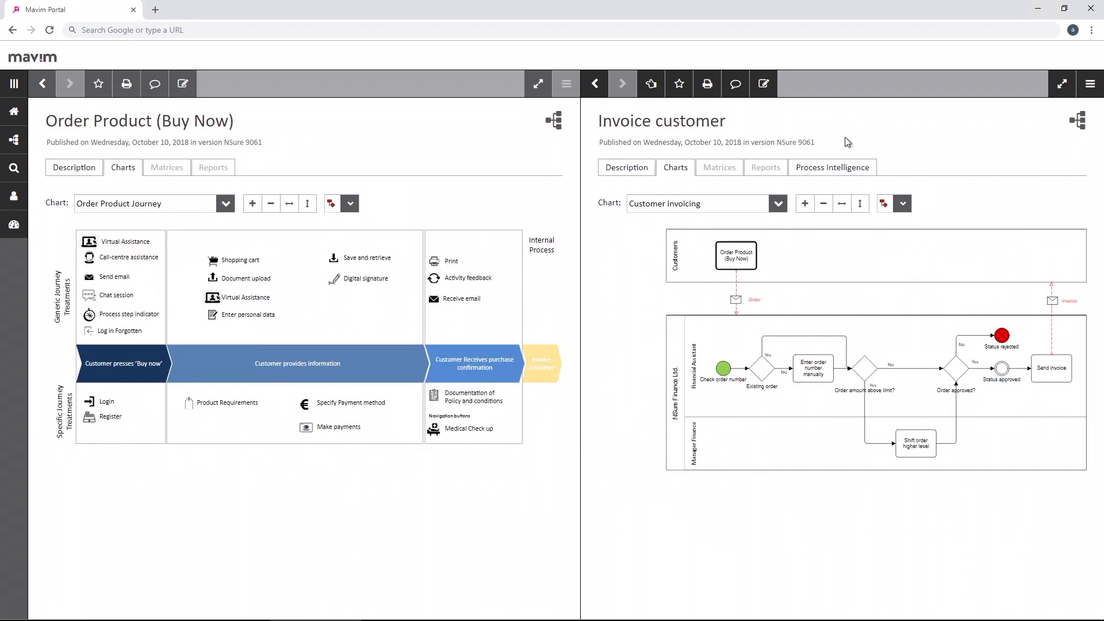
click(652, 86)
click(803, 167)
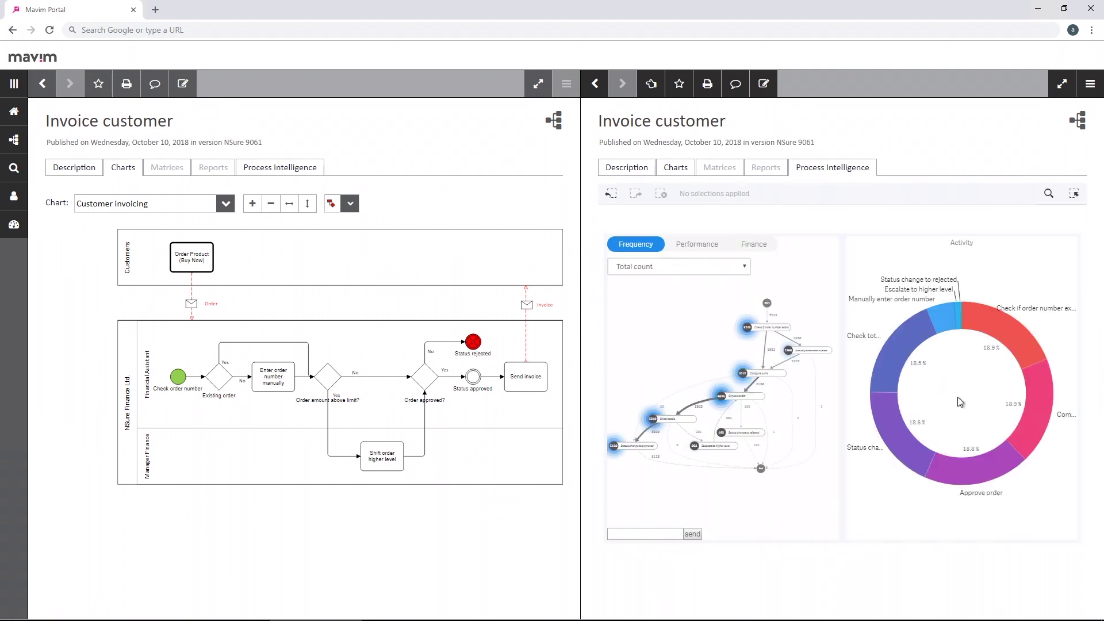
- Compare Performance and Finance views, focus on Approve order, and open the Order approved? description
click(703, 251)
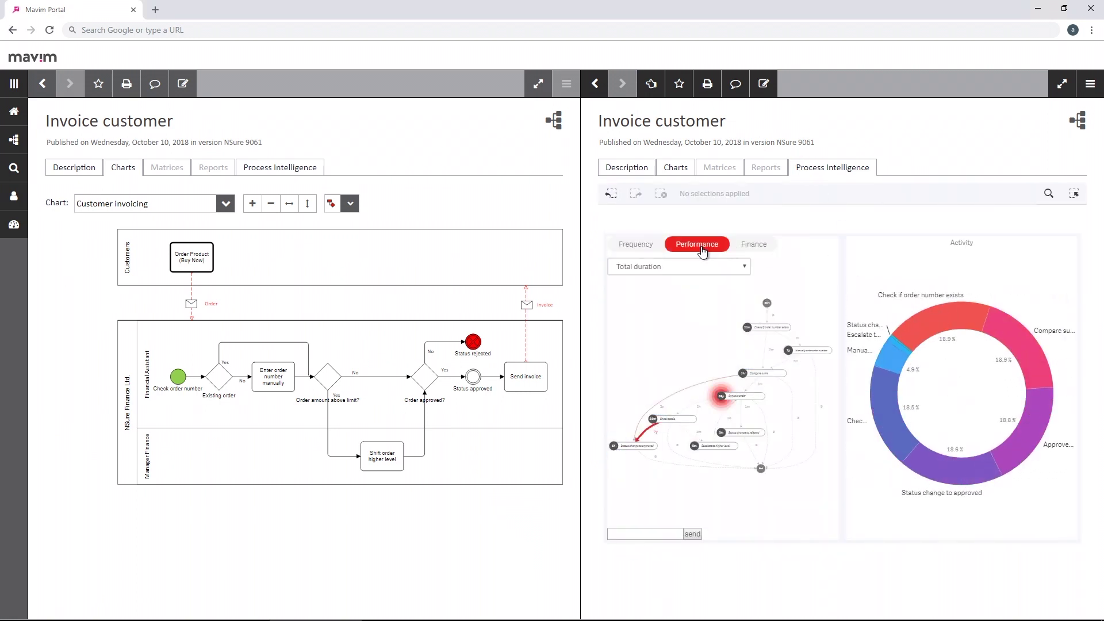
click(756, 247)
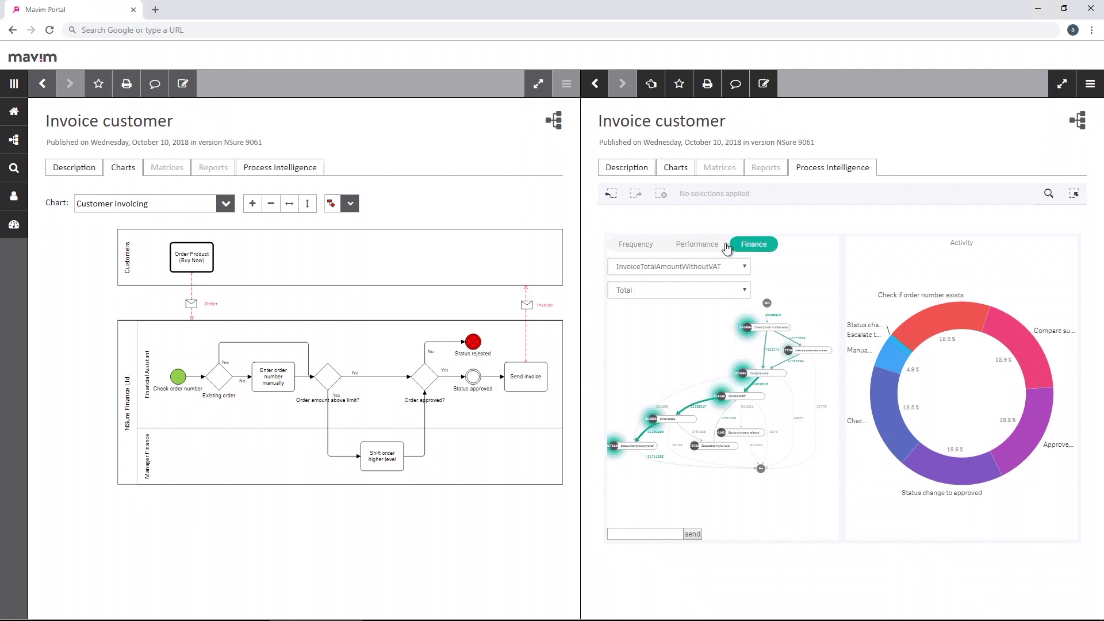
click(701, 246)
click(722, 397)
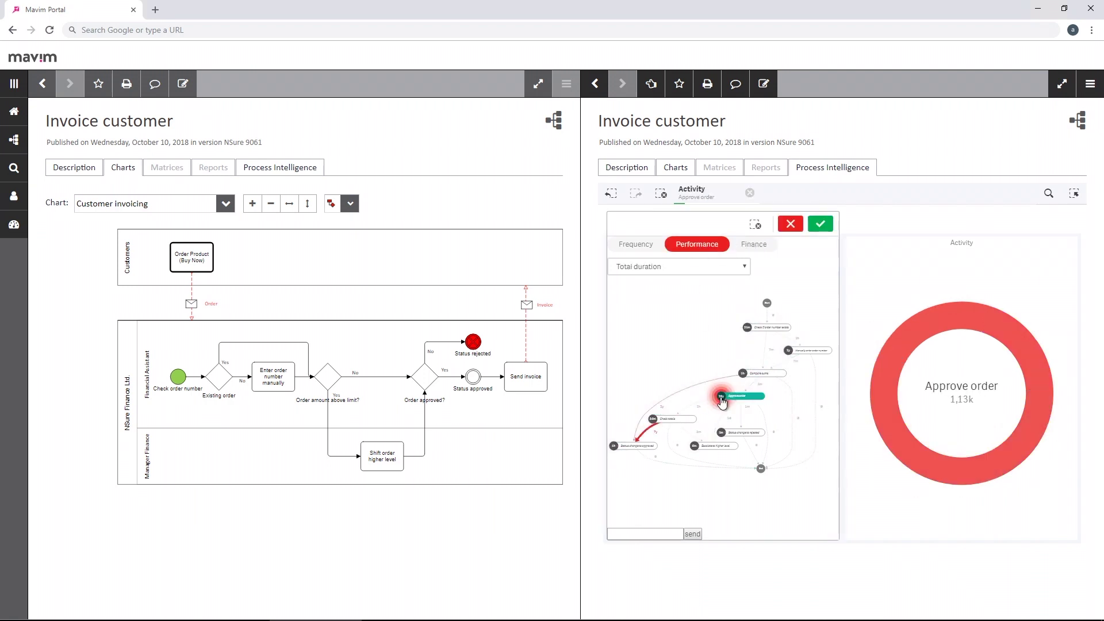
click(424, 376)
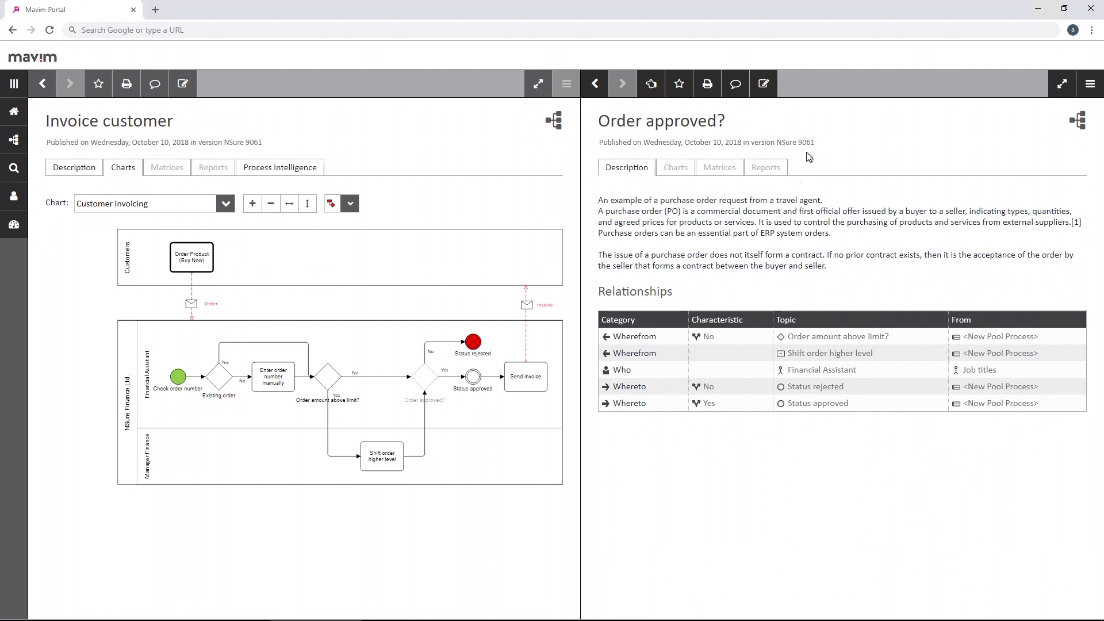
- Fill in an improvement proposal: relates to Process chart, priority Must have, description 'identify bottleneck'
click(770, 99)
click(763, 172)
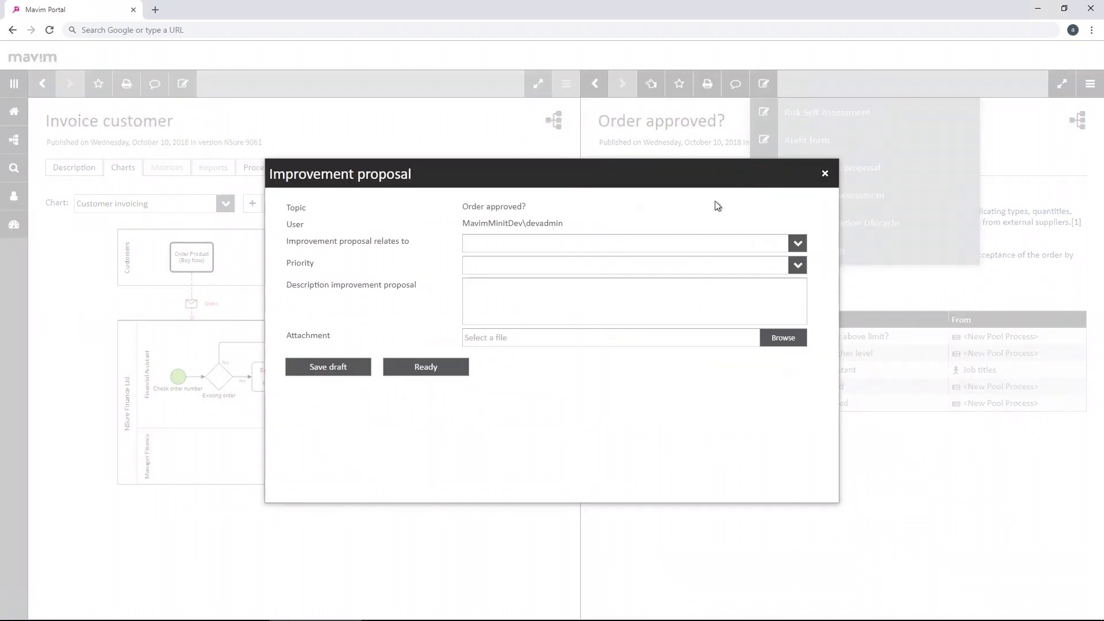
click(679, 242)
click(673, 260)
click(670, 266)
click(653, 283)
text(identify bottleneck)
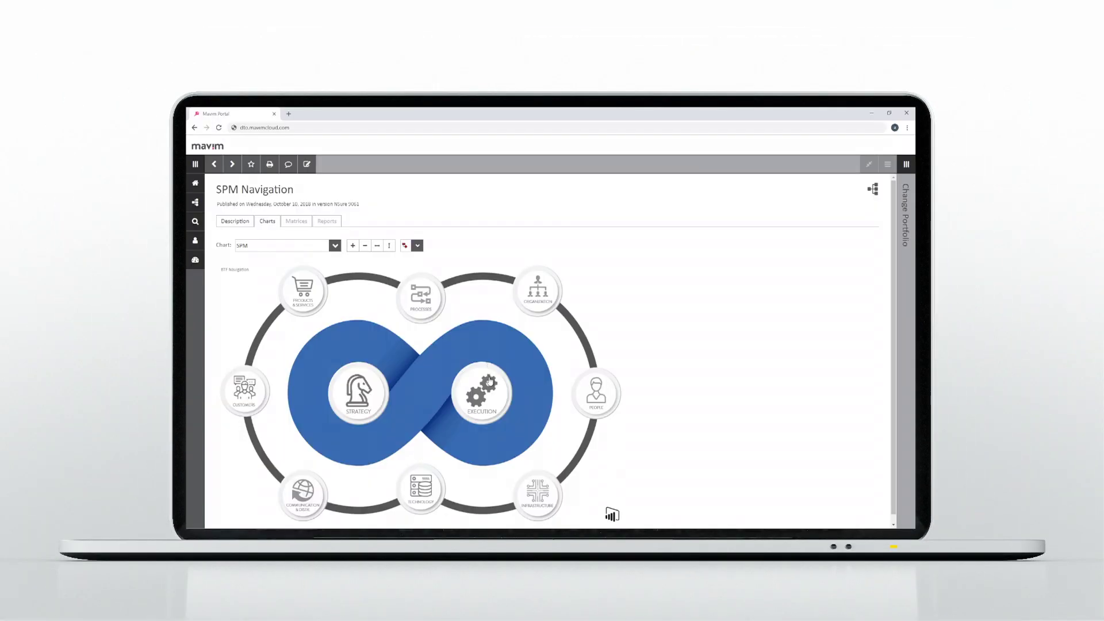
- Drill into Execution, show the Change Portfolio chart, and open PM-09 Redesign MyNSure's details
click(489, 381)
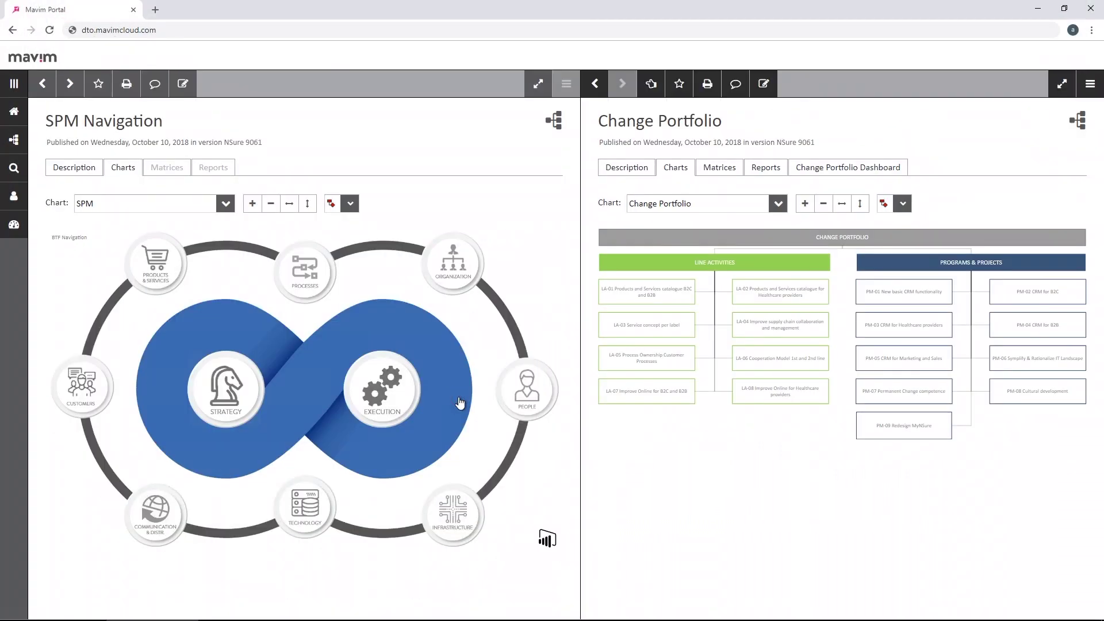
click(662, 81)
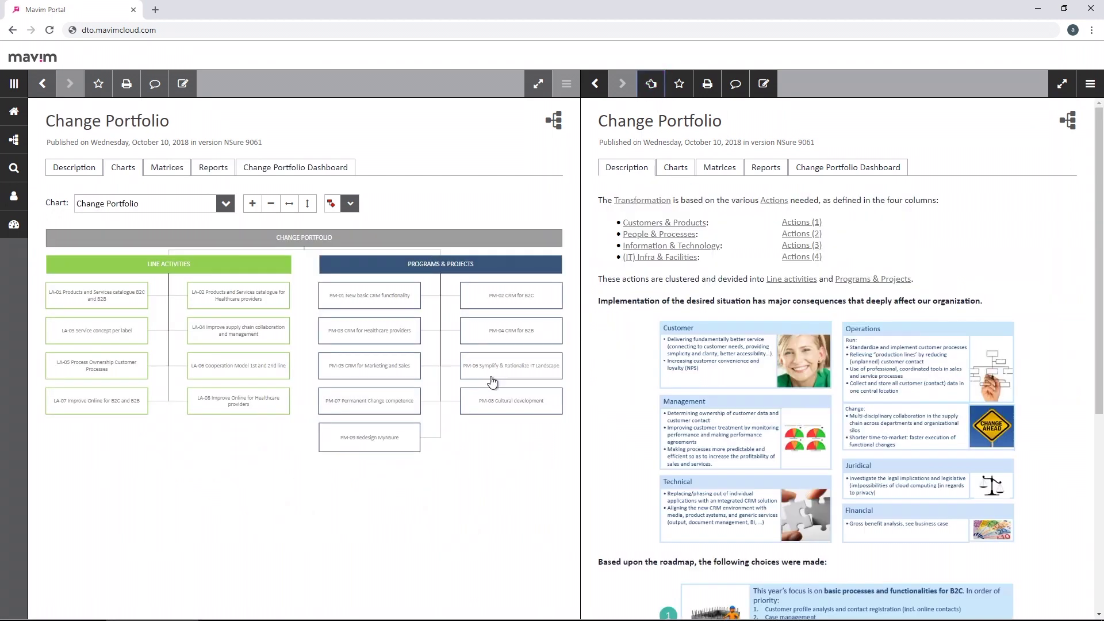
click(404, 440)
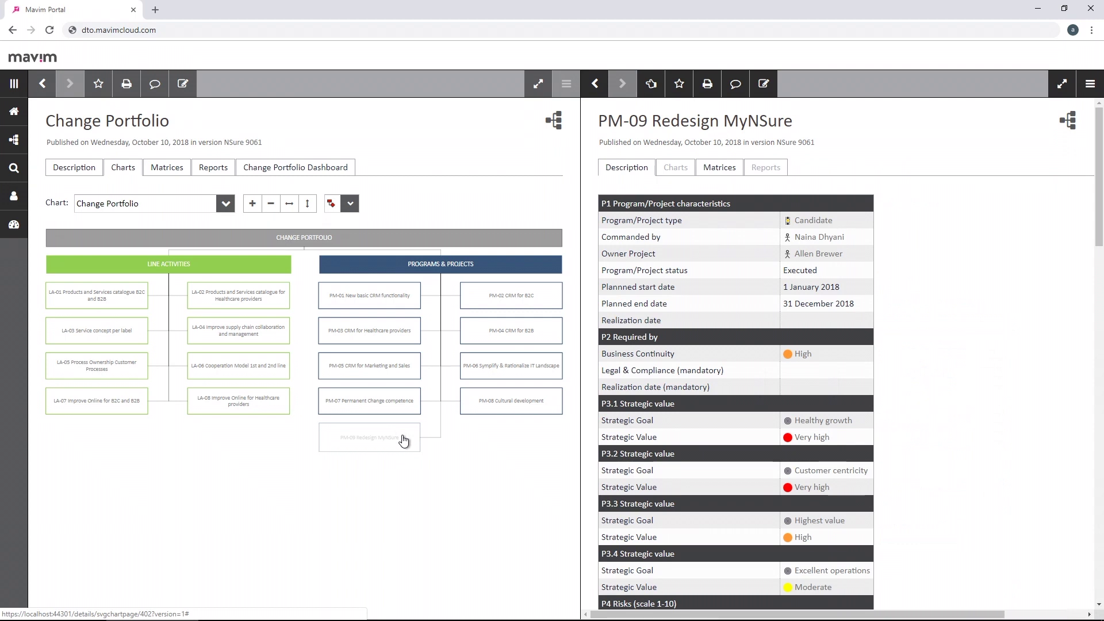
- Open the Programs & Projects chart via the PROGRAMS & PROJECTS header box
click(437, 273)
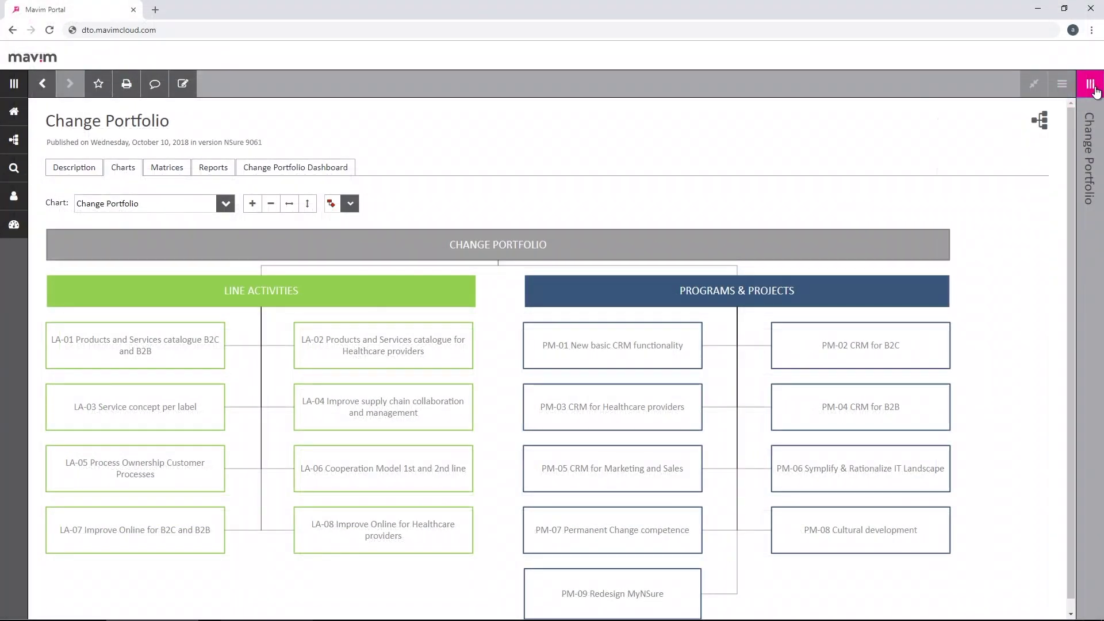
- Show the Change Portfolio dashboard and filter page 2 to 4. High strategic value
click(904, 170)
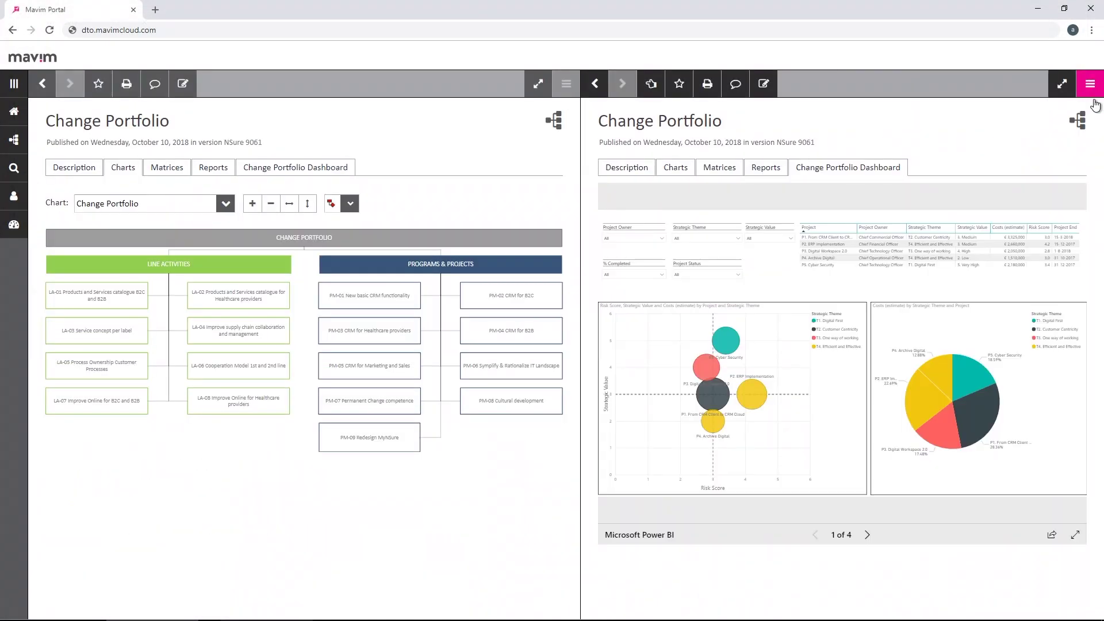
click(866, 535)
click(789, 238)
click(761, 262)
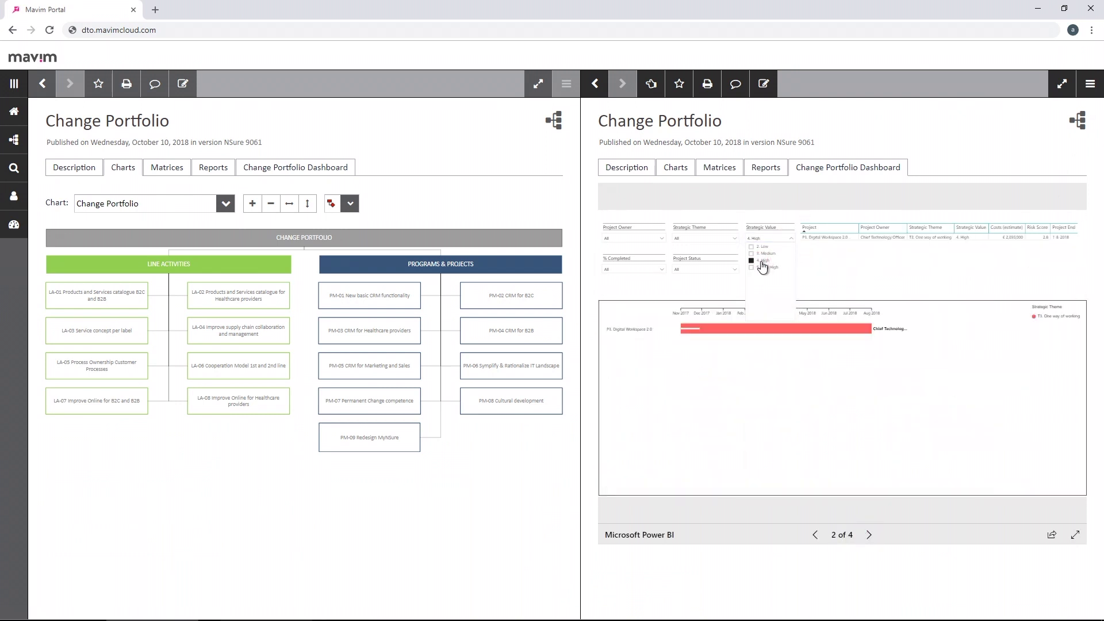
- Page through report pages 3 and 4, back to page 1, and maximize the dashboard
click(869, 535)
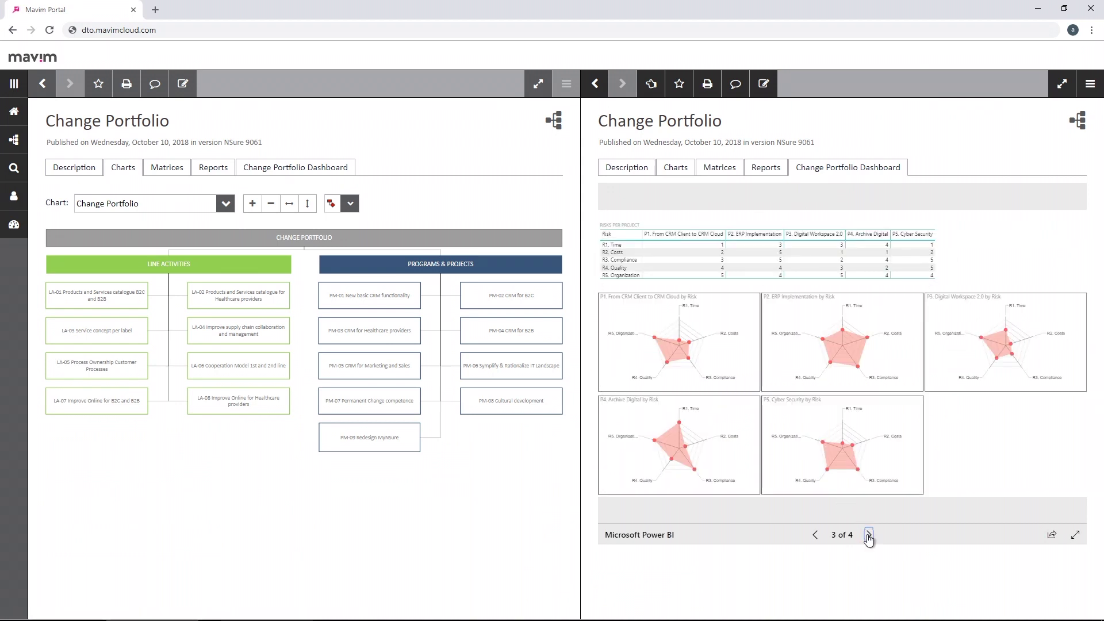
click(869, 535)
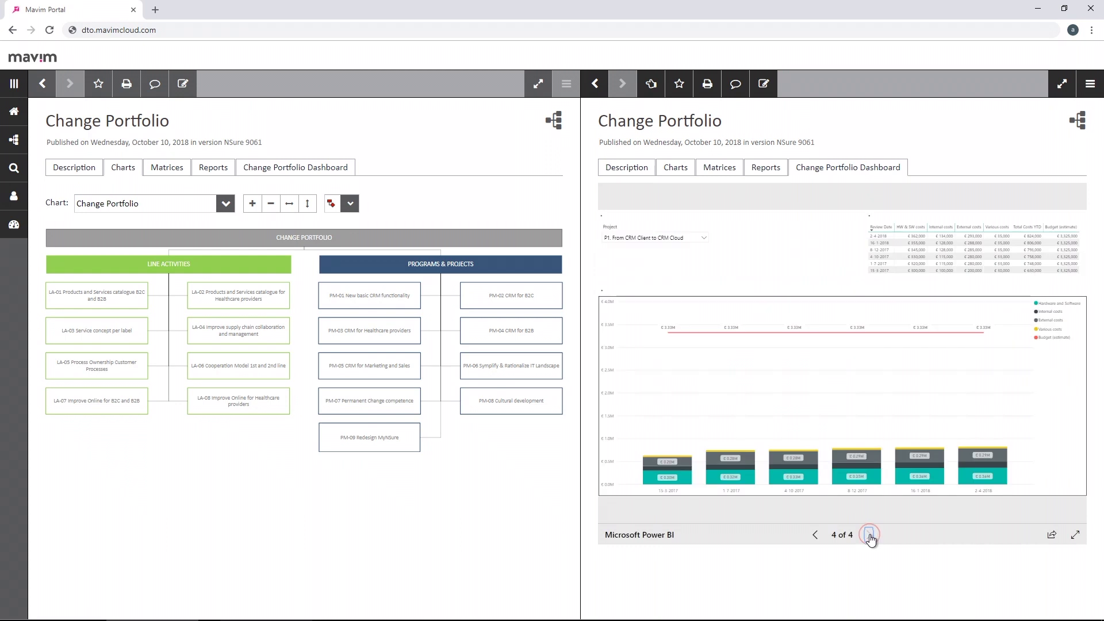
click(816, 535)
click(815, 535)
click(816, 535)
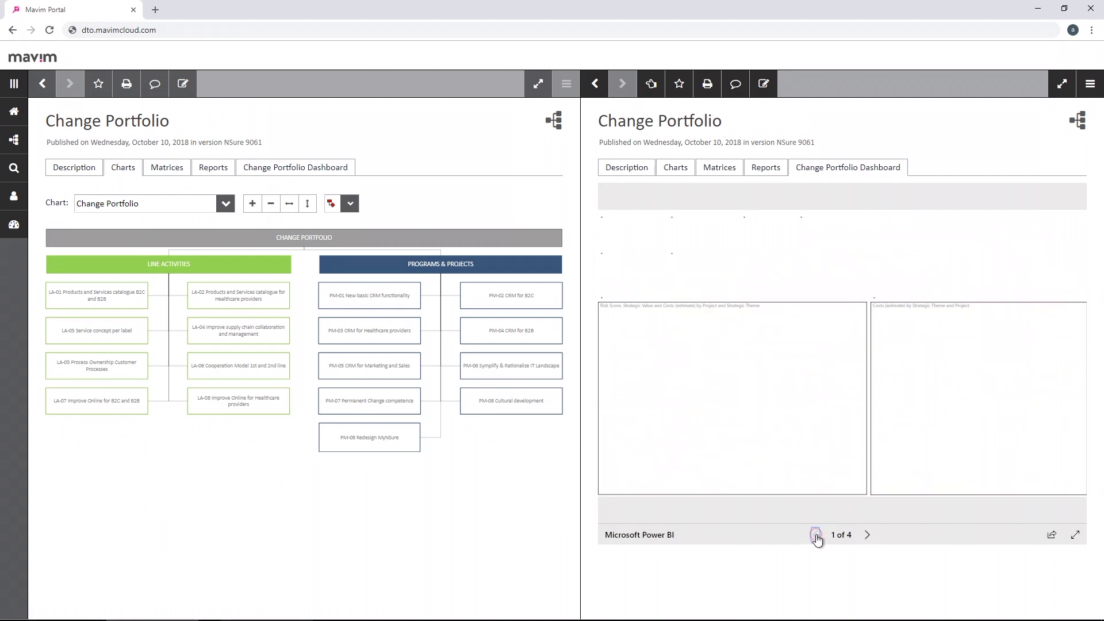
click(1062, 85)
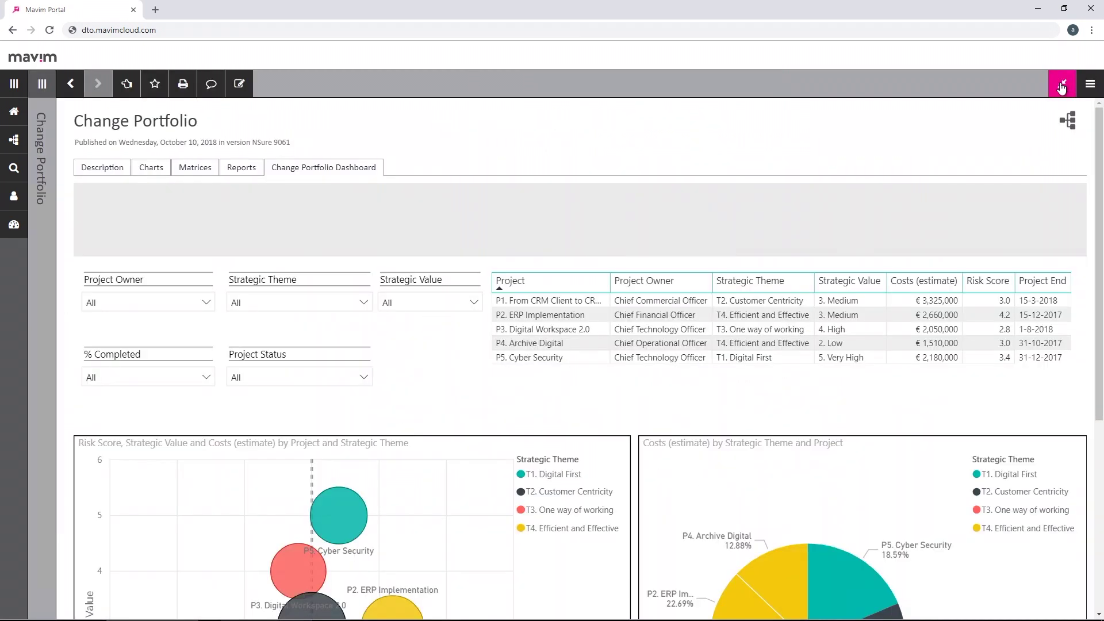
- Filter the Change Portfolio by Strategic Value 4. High, then Very High, then reset to All
scroll(882, 170, down, 2)
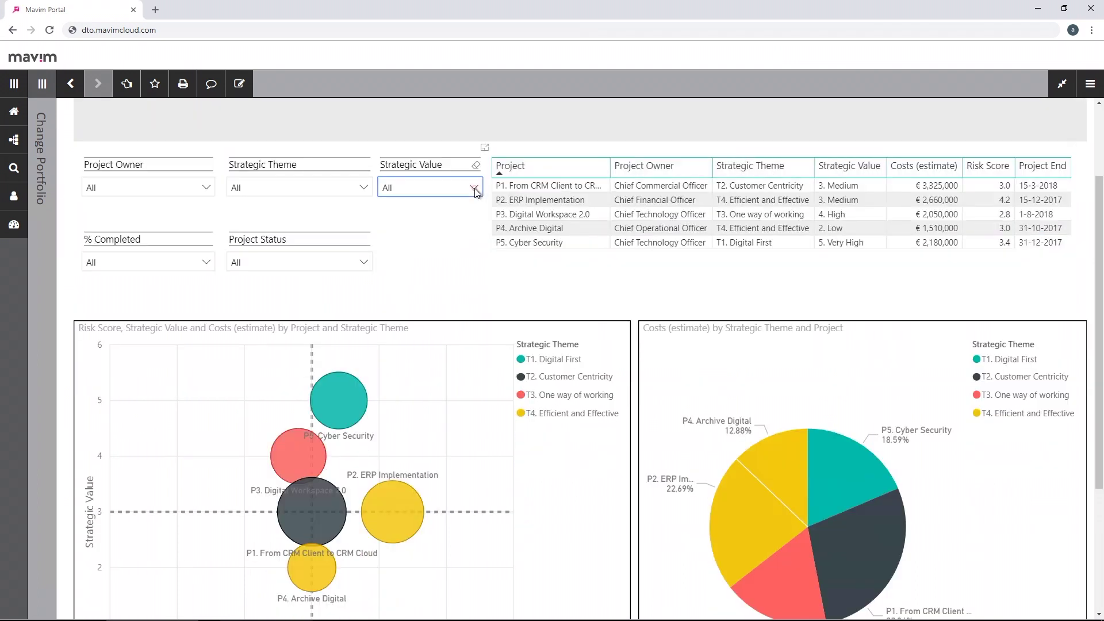
click(437, 187)
click(424, 236)
click(423, 248)
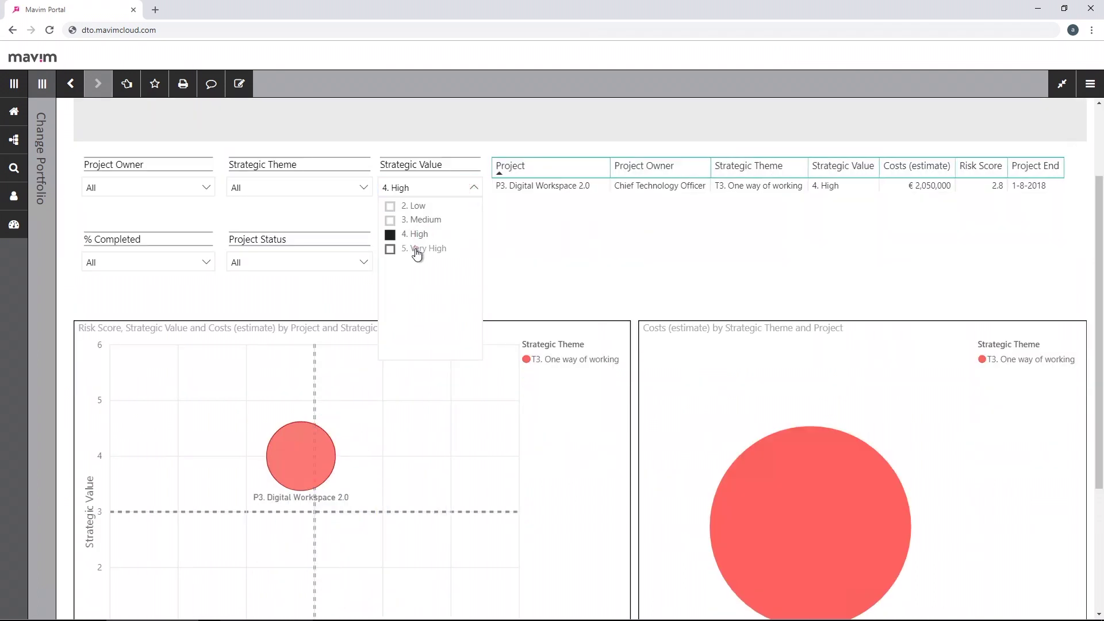
click(422, 249)
click(329, 292)
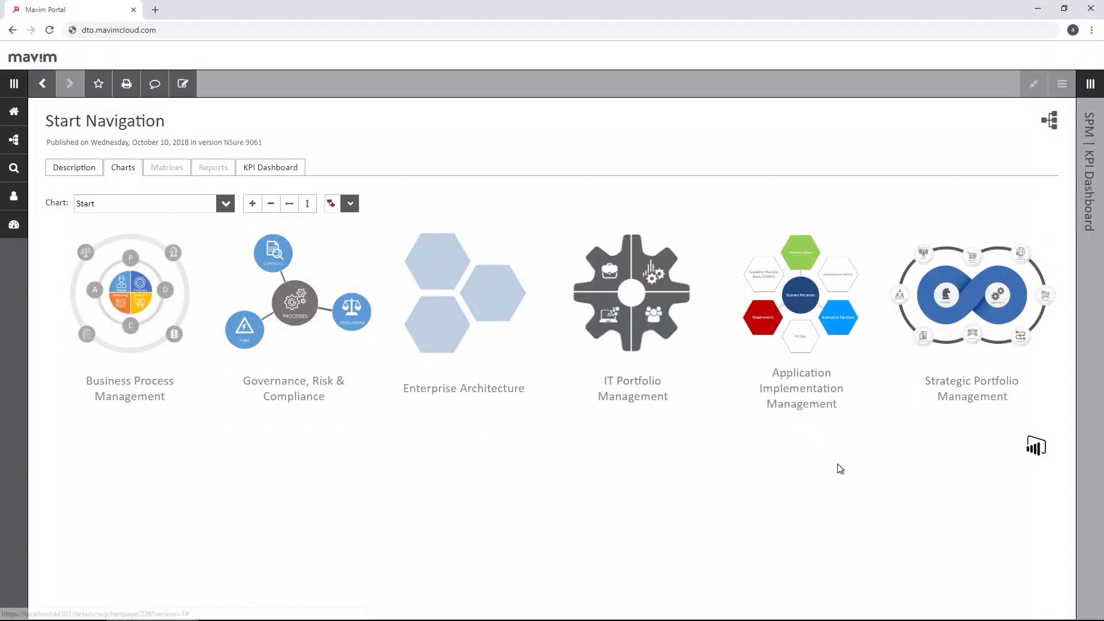
- Open the SPM | KPI Dashboard report from the Power BI overview, maximized
click(1037, 447)
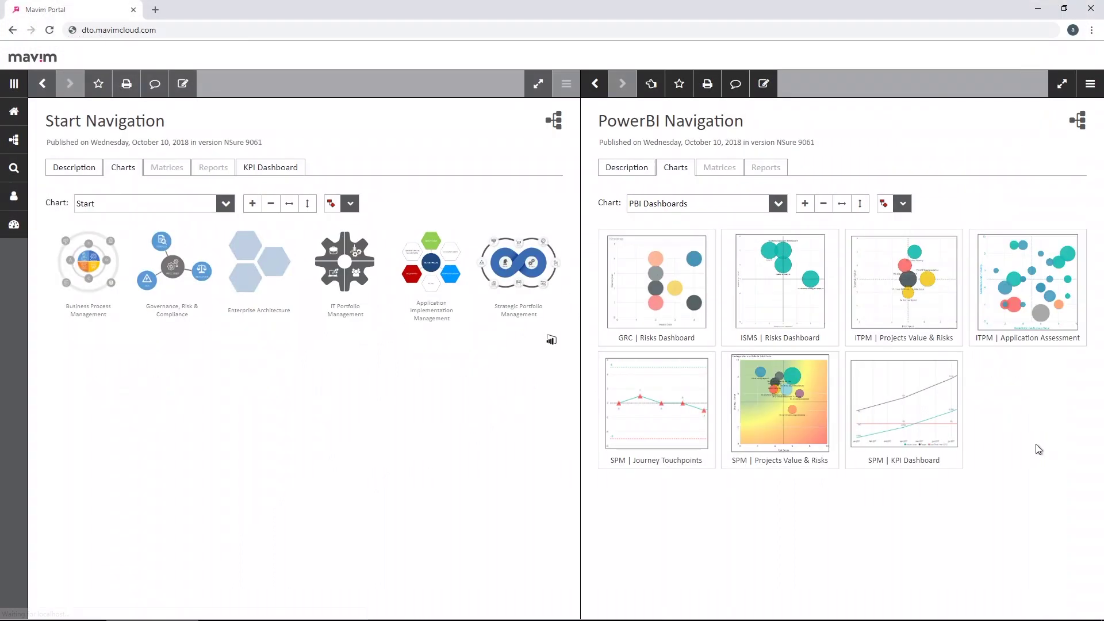
click(918, 464)
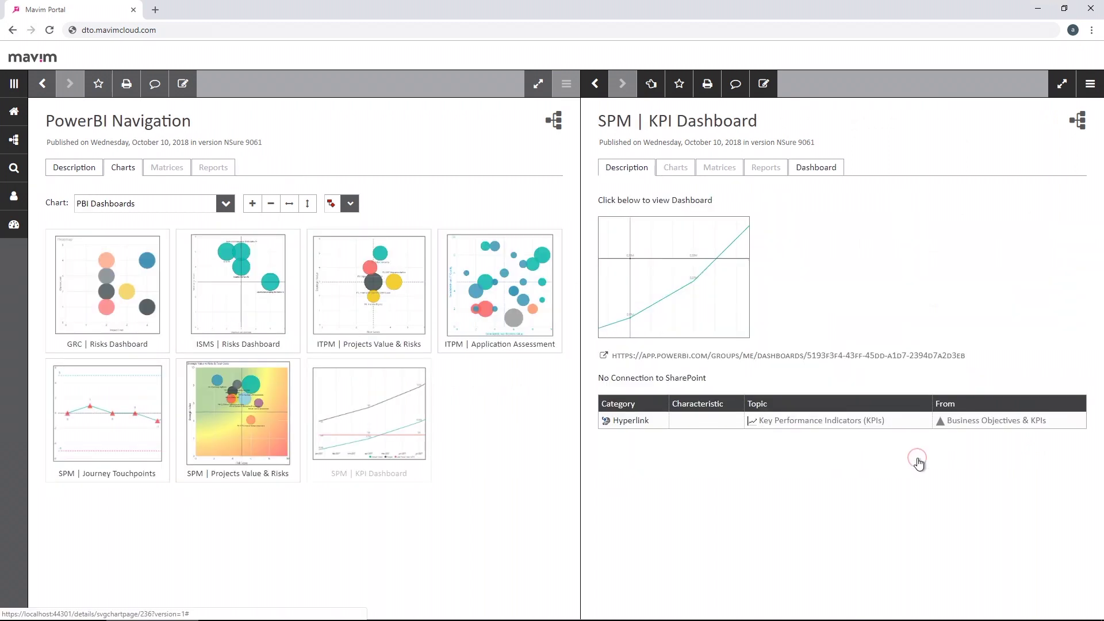
click(836, 170)
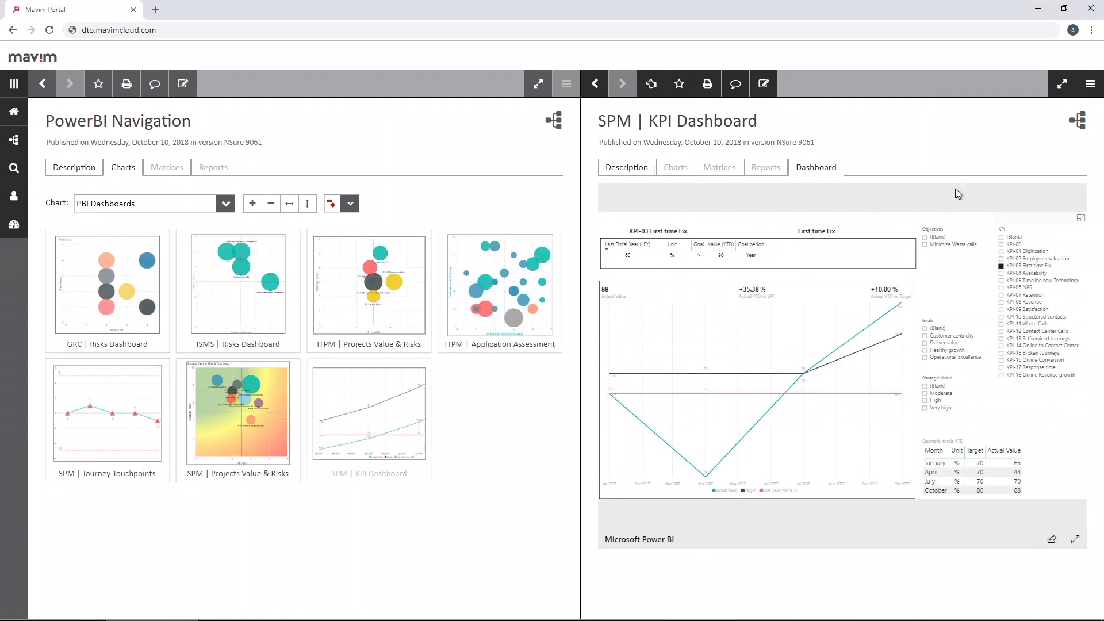
click(1061, 82)
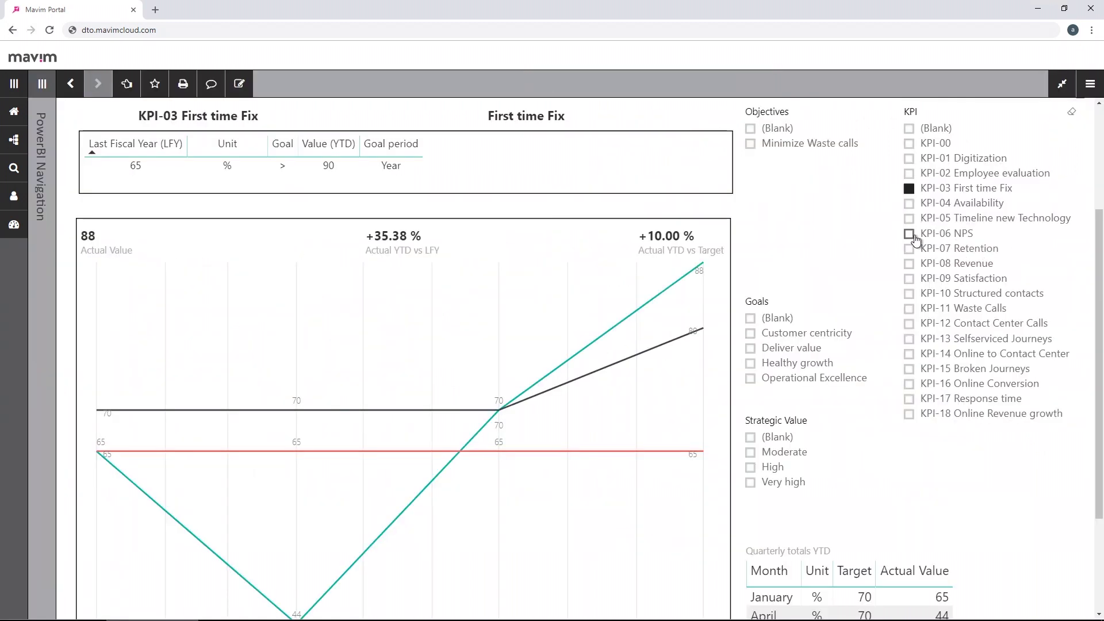
- Switch the KPI report to KPI-06 NPS, then KPI-08 Revenue, with the dashboard list alongside
click(909, 234)
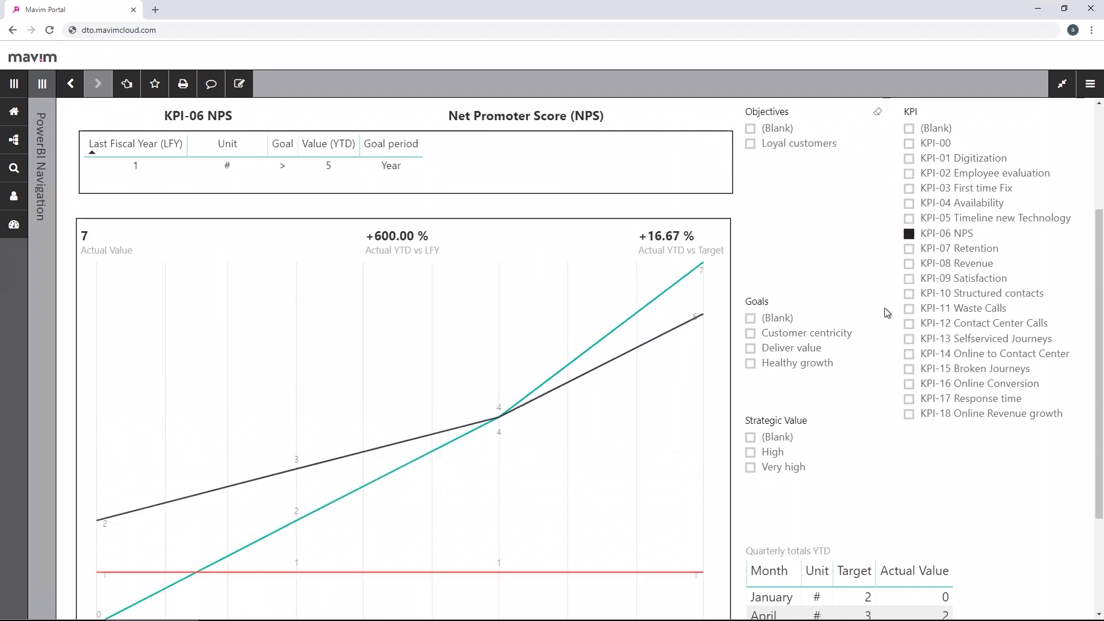
click(908, 371)
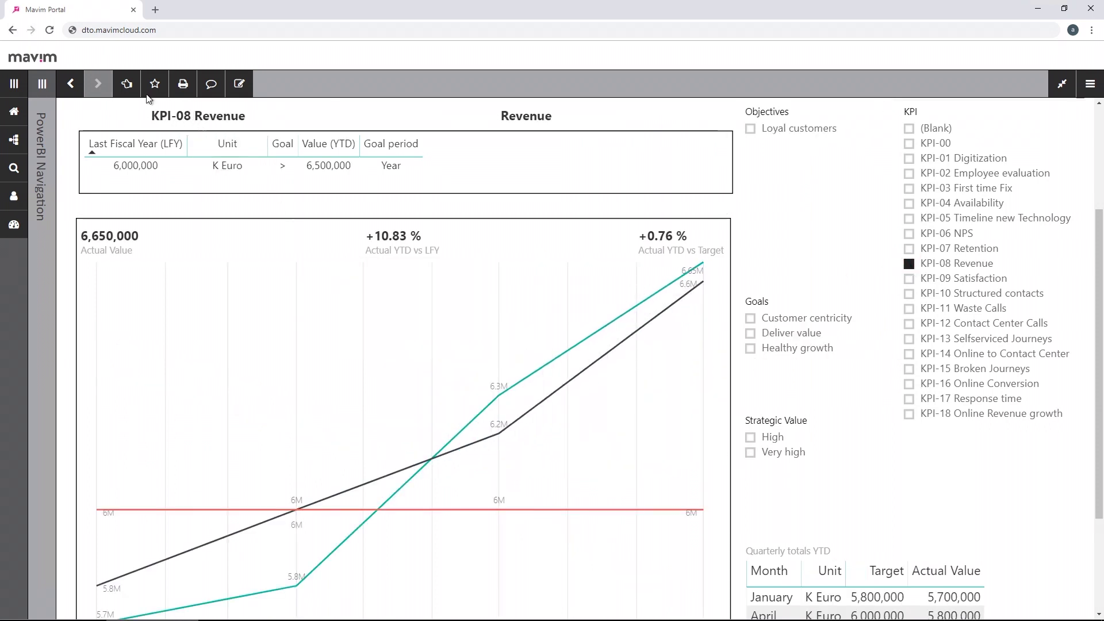
click(43, 88)
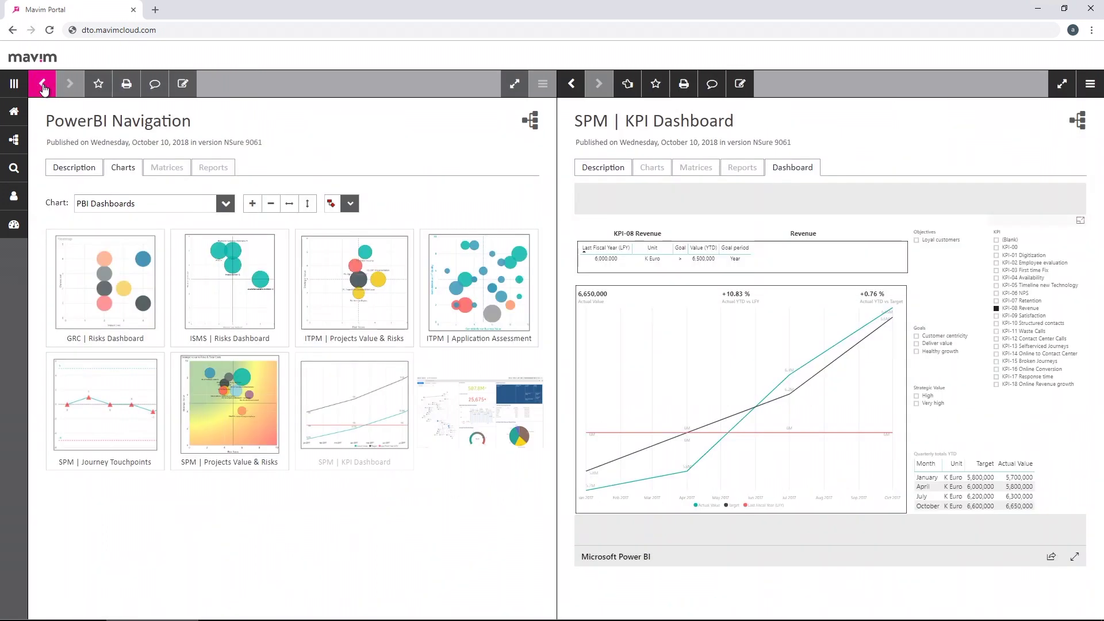